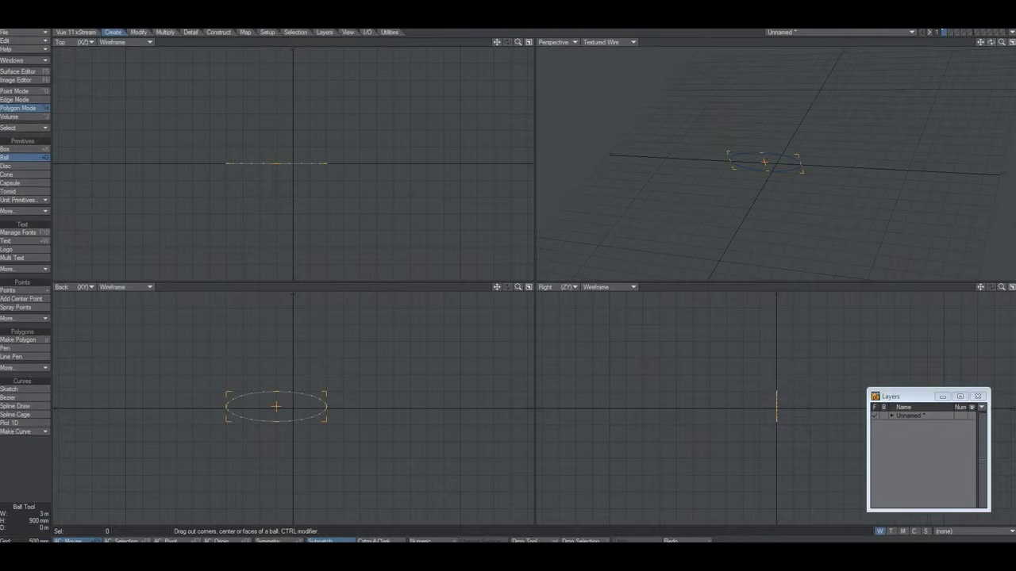
Step: Create a flattened ball centred at the origin and elongated along the Z axis as the hull
{"action": "left_click_drag", "start_coordinate": [329, 403], "coordinate": [337, 425]}
{"action": "left_click_drag", "start_coordinate": [294, 151], "coordinate": [294, 47]}
{"action": "left_click_drag", "start_coordinate": [794, 183], "coordinate": [738, 119], "text": "alt"}
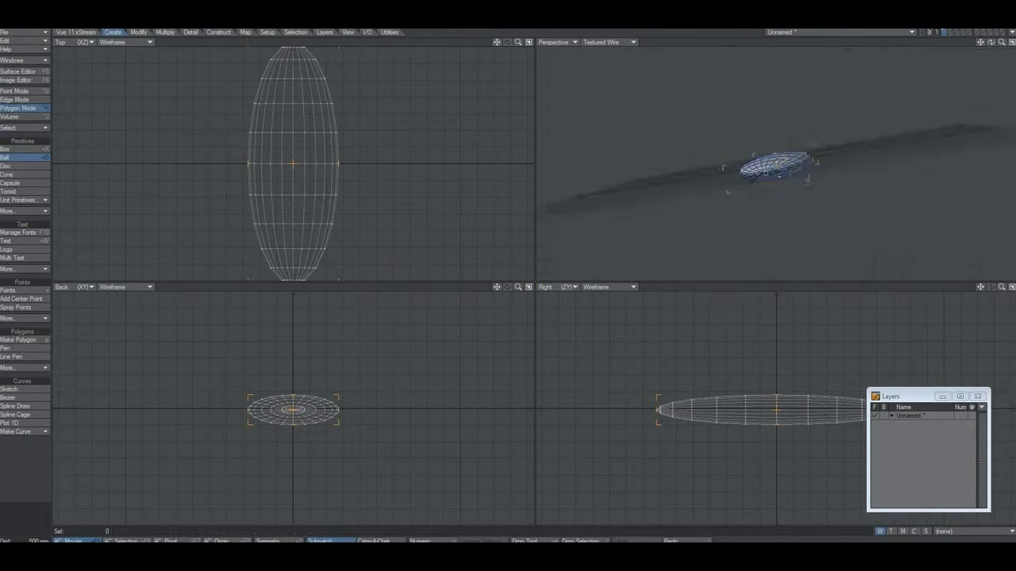
{"action": "left_click_drag", "start_coordinate": [337, 395], "coordinate": [339, 403]}
{"action": "left_click_drag", "start_coordinate": [778, 143], "coordinate": [766, 223], "text": "alt"}
{"action": "key", "text": "space"}
Step: Select the lengthwise strip of polygons along the hull's upper centre and move it up 200 mm in Y
{"action": "left_click_drag", "start_coordinate": [774, 167], "coordinate": [805, 175], "text": "alt"}
{"action": "key", "text": "."}
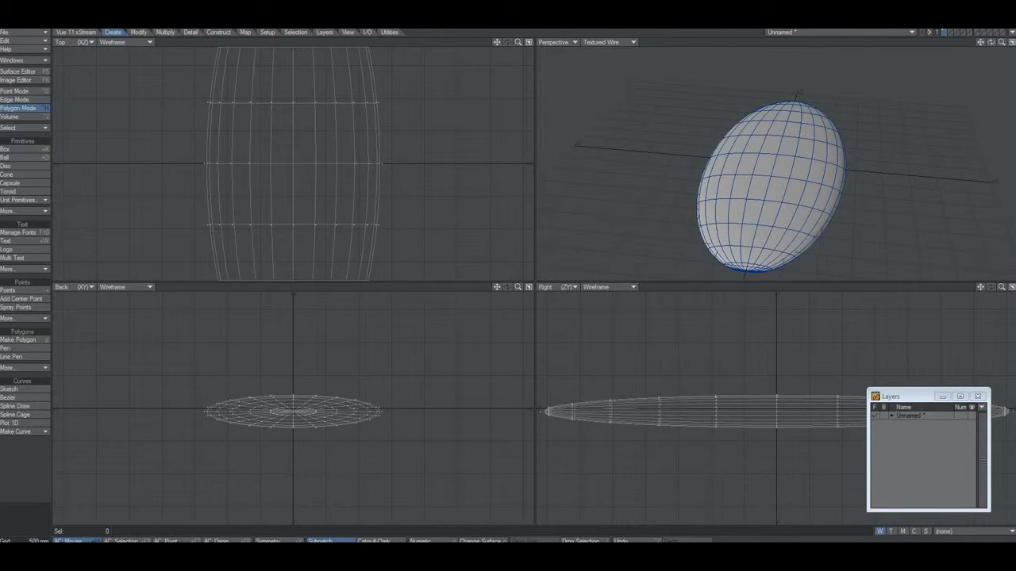
{"action": "mouse_move", "coordinate": [748, 254]}
{"action": "left_mouse_down"}
{"action": "mouse_move", "coordinate": [780, 145]}
{"action": "mouse_move", "coordinate": [845, 147]}
{"action": "mouse_move", "coordinate": [861, 111]}
{"action": "mouse_move", "coordinate": [801, 115]}
{"action": "left_mouse_up"}
{"action": "key", "text": "."}
{"action": "key", "text": "g"}
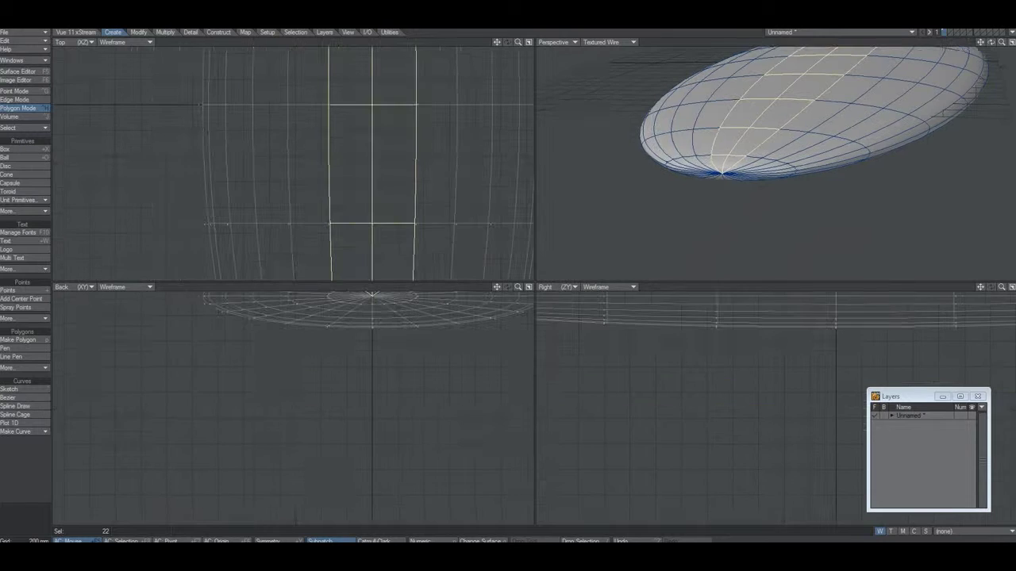
{"action": "key", "text": "comma"}
{"action": "left_click_drag", "start_coordinate": [719, 175], "coordinate": [770, 187], "text": "alt"}
{"action": "key", "text": "t"}
{"action": "left_click_drag", "start_coordinate": [333, 337], "coordinate": [333, 333]}
{"action": "left_click_drag", "start_coordinate": [831, 412], "coordinate": [831, 404]}
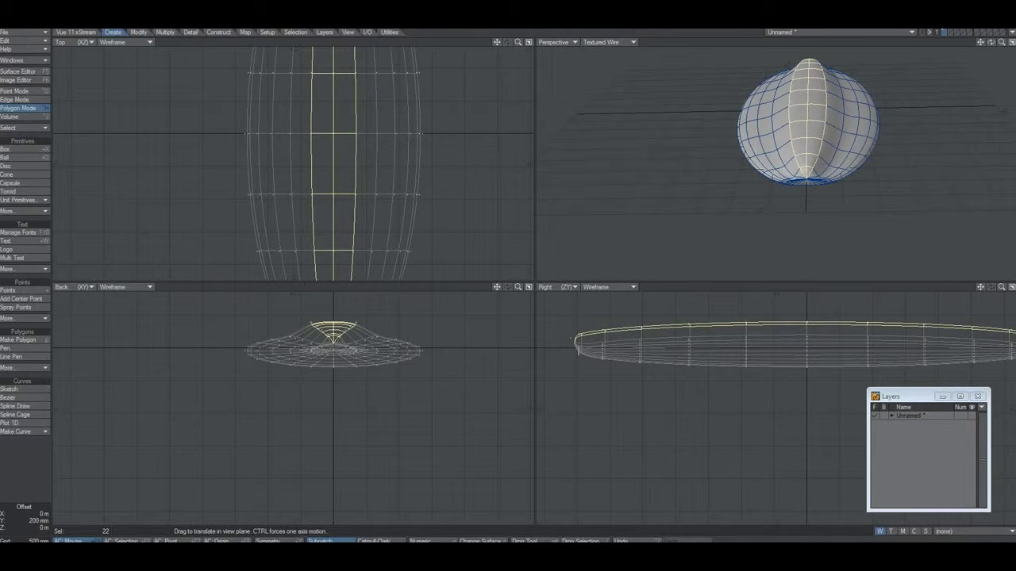
Step: Rotate the raised strip in the side view and move it up and back so the ridge rises toward the rear
{"action": "key", "text": "g"}
{"action": "left_click_drag", "start_coordinate": [806, 162], "coordinate": [738, 159], "text": "alt"}
{"action": "key", "text": "y"}
{"action": "left_click_drag", "start_coordinate": [609, 349], "coordinate": [635, 352], "text": "alt"}
{"action": "left_click_drag", "start_coordinate": [547, 355], "coordinate": [563, 355]}
{"action": "mouse_move", "coordinate": [781, 158]}
{"action": "left_mouse_down", "text": "alt"}
{"action": "mouse_move", "coordinate": [739, 151]}
{"action": "mouse_move", "coordinate": [785, 163]}
{"action": "left_mouse_up", "text": "alt"}
{"action": "key", "text": "y"}
{"action": "left_click_drag", "start_coordinate": [597, 342], "coordinate": [592, 342]}
{"action": "key", "text": "t"}
{"action": "left_click_drag", "start_coordinate": [859, 302], "coordinate": [878, 298]}
{"action": "left_click_drag", "start_coordinate": [793, 159], "coordinate": [718, 176], "text": "alt"}
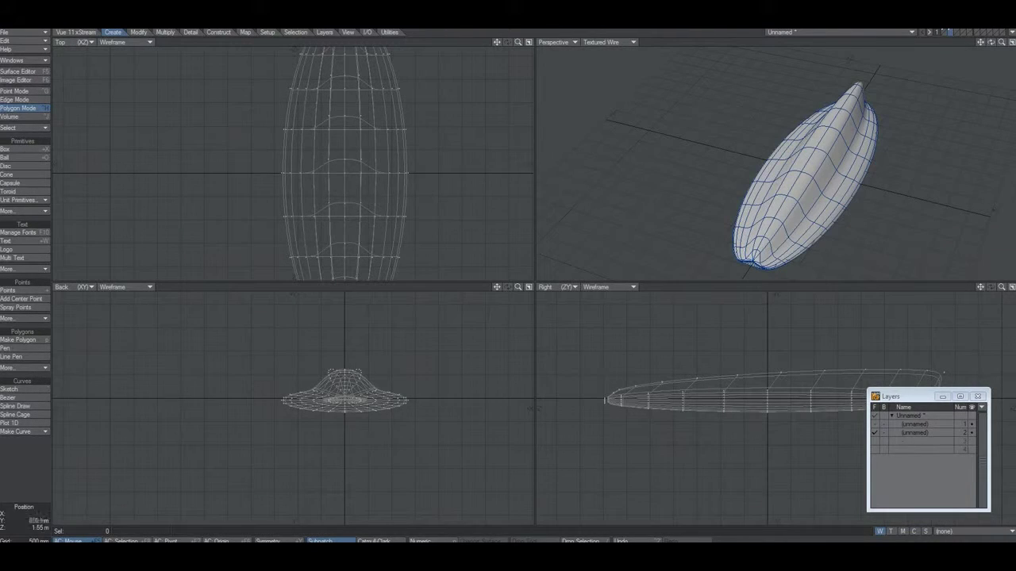
Step: Name the first layer centrafuge and the second layer wings, with centrafuge as the parent of wings
{"action": "type", "text": "wings"}
{"action": "left_click", "coordinate": [449, 200]}
{"action": "left_click", "coordinate": [464, 208]}
{"action": "left_click", "coordinate": [519, 188]}
{"action": "double_click", "coordinate": [915, 425]}
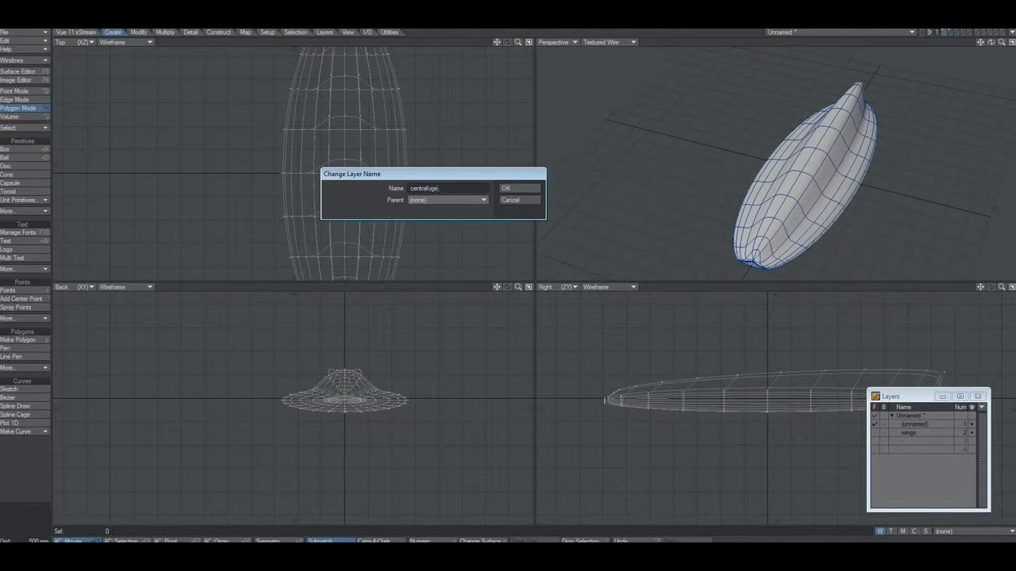
{"action": "key", "text": "Return"}
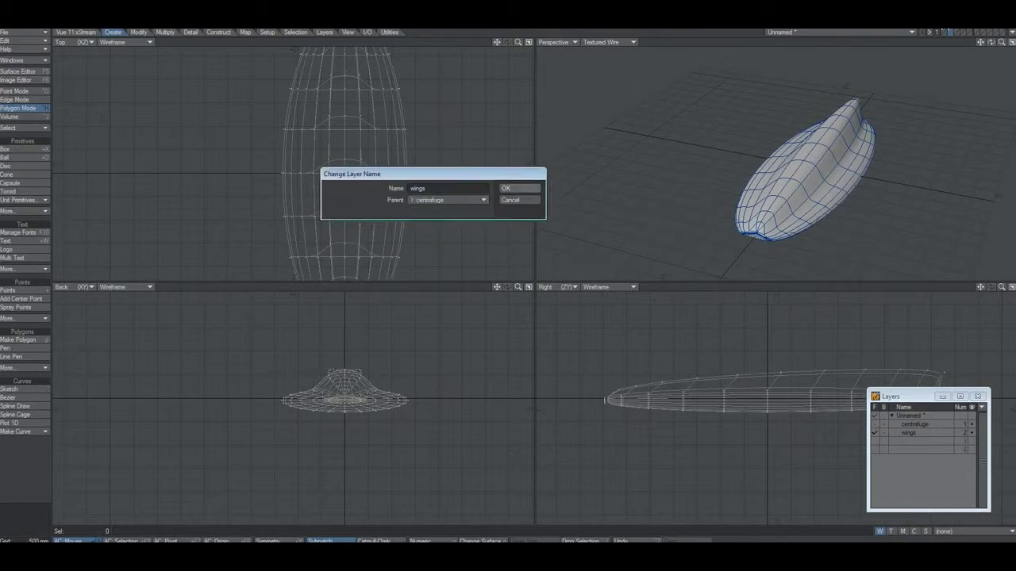
{"action": "key", "text": "Return"}
{"action": "mouse_move", "coordinate": [774, 163]}
{"action": "left_mouse_down", "text": "alt"}
{"action": "mouse_move", "coordinate": [841, 147]}
{"action": "mouse_move", "coordinate": [770, 148]}
{"action": "mouse_move", "coordinate": [782, 165]}
{"action": "left_mouse_up", "text": "alt"}
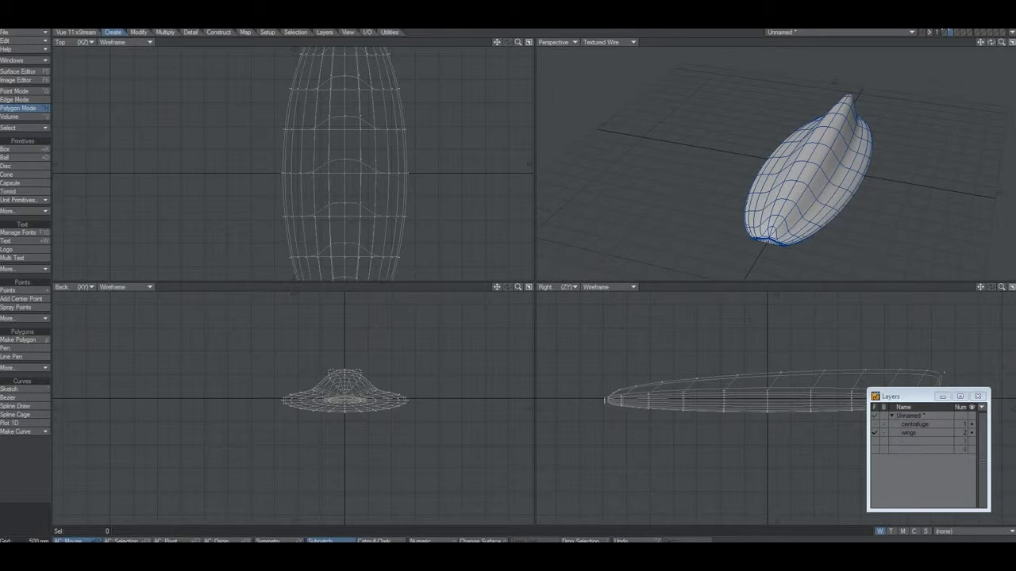
Step: Select the ridge polygons on the wings layer, and rotate and move them to reshape the wing's ridge
{"action": "left_click_drag", "start_coordinate": [777, 224], "coordinate": [848, 103]}
{"action": "left_click_drag", "start_coordinate": [777, 167], "coordinate": [874, 218], "text": "alt"}
{"action": "scroll", "coordinate": [782, 187], "scroll_direction": "up", "scroll_amount": 4}
{"action": "left_click_drag", "start_coordinate": [865, 198], "coordinate": [774, 194], "text": "alt"}
{"action": "scroll", "coordinate": [774, 195], "scroll_direction": "down", "scroll_amount": 2}
{"action": "mouse_move", "coordinate": [334, 266]}
{"action": "left_mouse_down", "text": "alt"}
{"action": "mouse_move", "coordinate": [340, 211]}
{"action": "mouse_move", "coordinate": [344, 236]}
{"action": "mouse_move", "coordinate": [319, 260]}
{"action": "left_mouse_up", "text": "alt"}
{"action": "scroll", "coordinate": [340, 212], "scroll_direction": "down", "scroll_amount": 1}
{"action": "key", "text": "y"}
{"action": "left_click_drag", "start_coordinate": [782, 183], "coordinate": [817, 214], "text": "alt"}
{"action": "key", "text": "t"}
{"action": "key", "text": "space"}
{"action": "key", "text": "slash"}
Step: Rotate the wing outward around its front tip in the top view, using the centrafuge layer as background reference
{"action": "left_click", "coordinate": [884, 424]}
{"action": "key", "text": "y"}
{"action": "left_click_drag", "start_coordinate": [328, 260], "coordinate": [353, 260]}
{"action": "key", "text": "space"}
{"action": "left_click_drag", "start_coordinate": [817, 198], "coordinate": [794, 163], "text": "alt"}
{"action": "key", "text": "y"}
{"action": "key", "text": "space"}
Step: Select all connected polygons of the wing and flip them
{"action": "left_click", "coordinate": [853, 146]}
{"action": "key", "text": "bracketright"}
{"action": "left_click_drag", "start_coordinate": [854, 147], "coordinate": [841, 148], "text": "alt+shift"}
{"action": "key", "text": "f"}
Step: Show the centrafuge and wings layers together in the foreground with Texture shading in the perspective view
{"action": "left_click", "coordinate": [874, 425], "text": "shift"}
{"action": "left_click", "coordinate": [610, 42]}
{"action": "left_click", "coordinate": [591, 91]}
{"action": "left_click_drag", "start_coordinate": [809, 187], "coordinate": [690, 144], "text": "alt"}
{"action": "key", "text": "slash"}
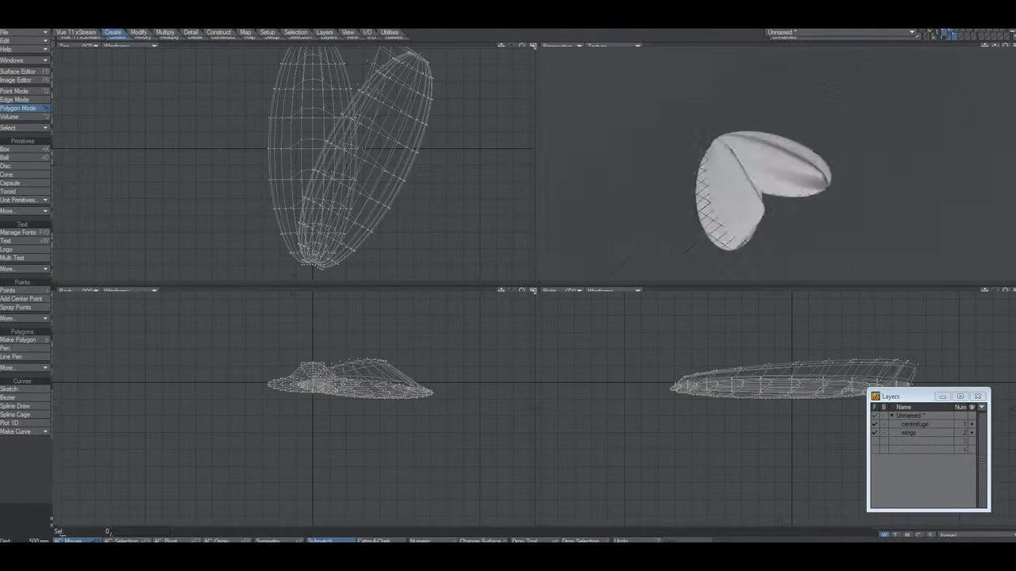
{"action": "left_click_drag", "start_coordinate": [691, 145], "coordinate": [746, 163], "text": "alt"}
Step: Move the wing slightly in the top view to line up its front tip with the background centrafuge hull
{"action": "key", "text": "t"}
{"action": "left_click", "coordinate": [883, 425]}
{"action": "left_click", "coordinate": [310, 256]}
{"action": "key", "text": "t"}
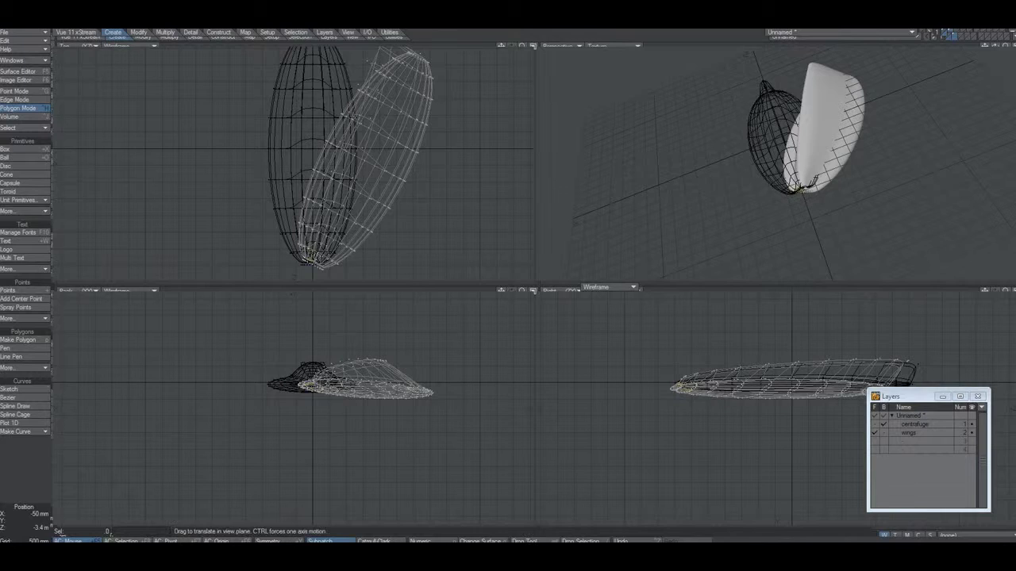
{"action": "left_click_drag", "start_coordinate": [310, 256], "coordinate": [311, 260]}
{"action": "left_click", "coordinate": [875, 425], "text": "shift"}
{"action": "left_click_drag", "start_coordinate": [793, 159], "coordinate": [881, 131], "text": "alt"}
{"action": "left_click_drag", "start_coordinate": [881, 131], "coordinate": [794, 154], "text": "alt"}
Step: Shift the wing slightly sideways in the back view against the background centrafuge hull
{"action": "left_click", "coordinate": [883, 424]}
{"action": "key", "text": "t"}
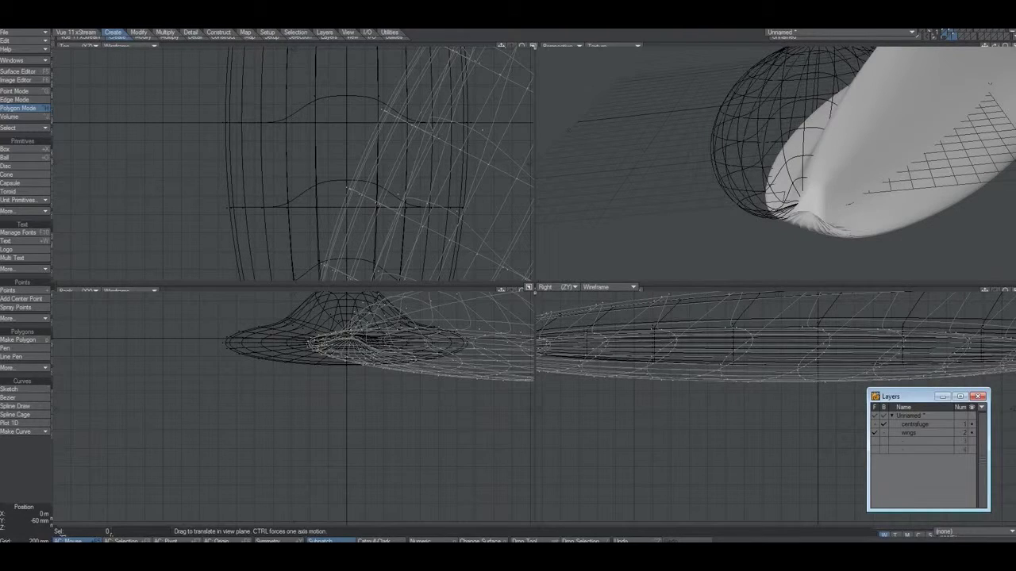
{"action": "left_click_drag", "start_coordinate": [341, 341], "coordinate": [349, 341]}
{"action": "left_click", "coordinate": [875, 425], "text": "shift"}
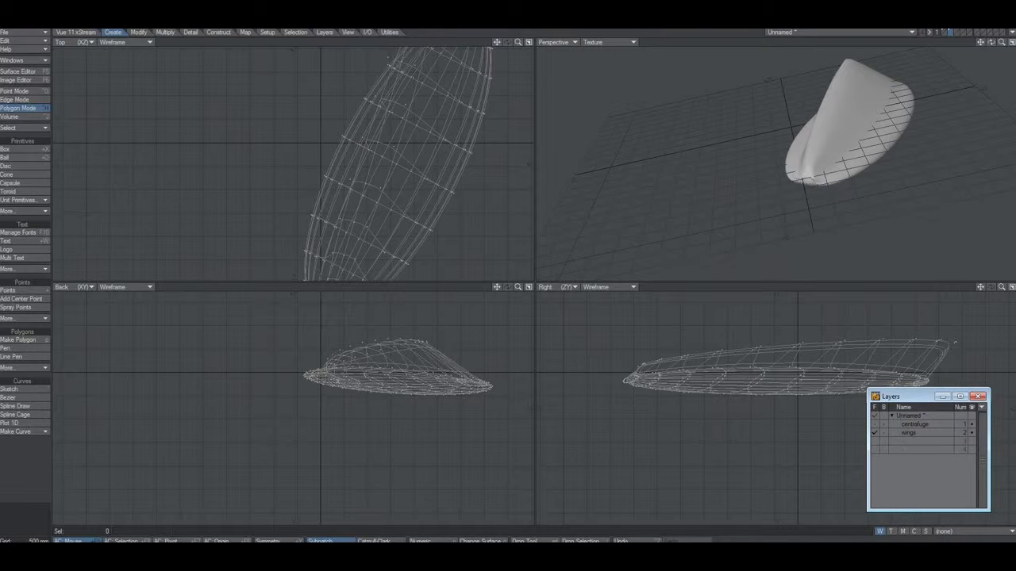
Step: Paste the wing into the third layer and mirror it across X, with all three layers shown
{"action": "left_click", "coordinate": [875, 442]}
{"action": "key", "text": "ctrl+v"}
{"action": "key", "text": "t"}
{"action": "left_click", "coordinate": [139, 32]}
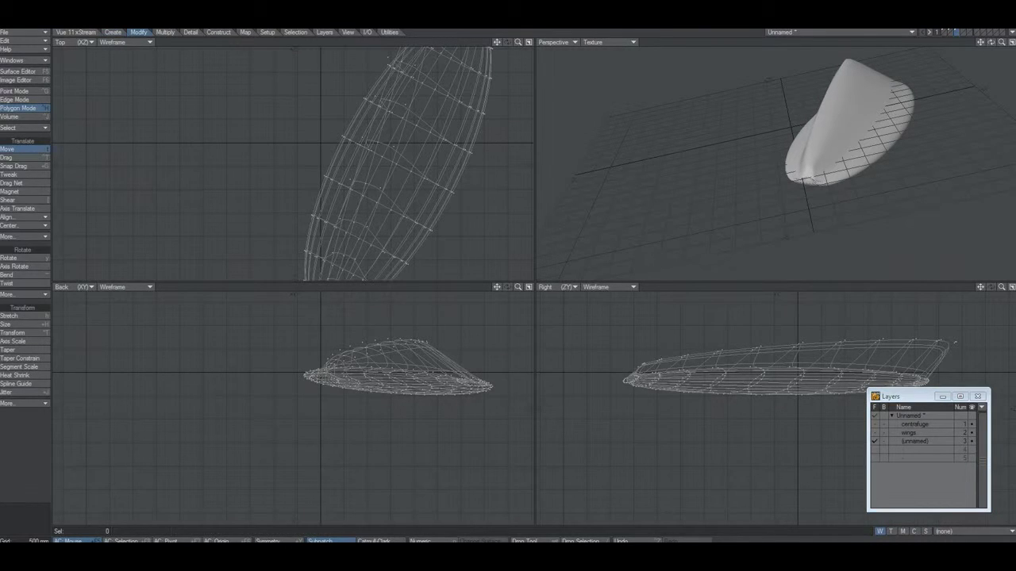
{"action": "left_click", "coordinate": [165, 32]}
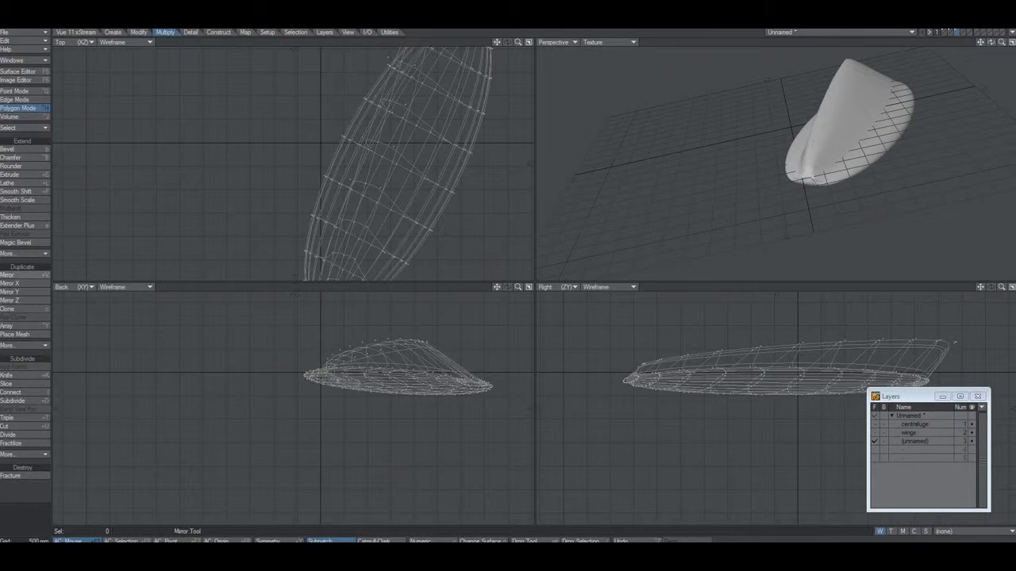
{"action": "left_click", "coordinate": [23, 284]}
{"action": "left_click", "coordinate": [875, 425], "text": "shift"}
{"action": "left_click", "coordinate": [875, 433], "text": "shift"}
{"action": "left_click_drag", "start_coordinate": [778, 163], "coordinate": [801, 163], "text": "alt"}
Step: Isolate the centrafuge layer in Textured Wire shading and select the ridge polygons near its front
{"action": "left_click", "coordinate": [874, 425]}
{"action": "scroll", "coordinate": [778, 162], "scroll_direction": "up", "scroll_amount": 5}
{"action": "scroll", "coordinate": [778, 163], "scroll_direction": "down", "scroll_amount": 3}
{"action": "left_click", "coordinate": [609, 42]}
{"action": "left_click", "coordinate": [610, 100]}
{"action": "left_click_drag", "start_coordinate": [807, 212], "coordinate": [821, 123]}
{"action": "key", "text": "t"}
{"action": "mouse_move", "coordinate": [623, 326]}
{"action": "left_mouse_down"}
{"action": "mouse_move", "coordinate": [654, 341]}
{"action": "mouse_move", "coordinate": [662, 334]}
{"action": "left_mouse_up"}
{"action": "key", "text": "ctrl+z"}
Step: Multishift the selected front ridge polygons and move them up to form a raised canopy
{"action": "left_click", "coordinate": [12, 208]}
{"action": "key", "text": "t"}
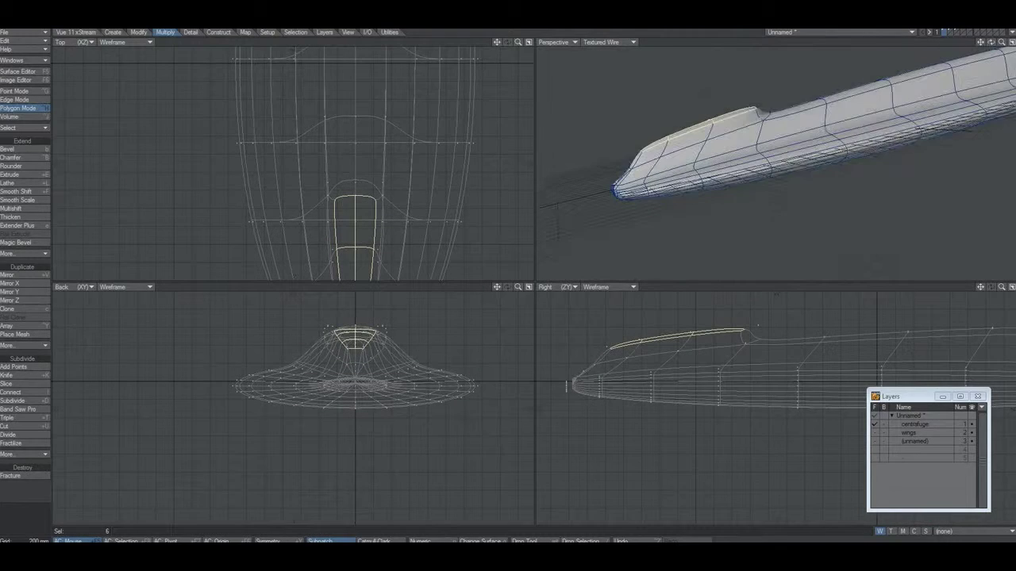
{"action": "left_click_drag", "start_coordinate": [825, 327], "coordinate": [828, 320]}
{"action": "mouse_move", "coordinate": [355, 333]}
{"action": "left_mouse_down"}
{"action": "mouse_move", "coordinate": [307, 343]}
{"action": "mouse_move", "coordinate": [355, 342]}
{"action": "left_mouse_up"}
{"action": "mouse_move", "coordinate": [742, 342]}
{"action": "left_mouse_down"}
{"action": "mouse_move", "coordinate": [697, 337]}
{"action": "mouse_move", "coordinate": [746, 338]}
{"action": "left_mouse_up"}
{"action": "left_click_drag", "start_coordinate": [832, 325], "coordinate": [822, 325]}
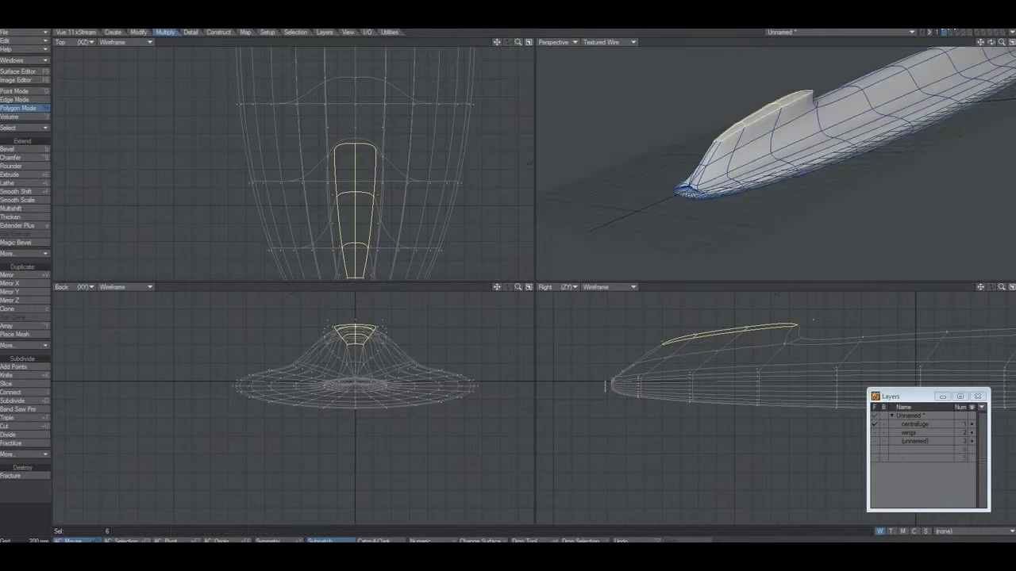
{"action": "left_click_drag", "start_coordinate": [773, 163], "coordinate": [821, 171], "text": "alt"}
Step: Extend the canopy's upper polygons and stretch them wider than the base
{"action": "key", "text": "t"}
{"action": "key", "text": "e"}
{"action": "key", "text": "h"}
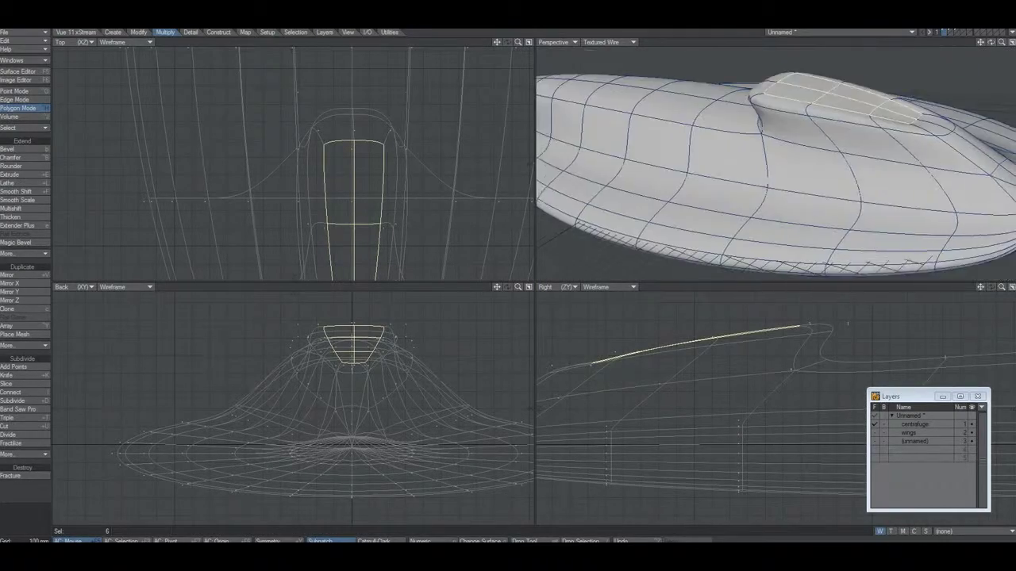
{"action": "key", "text": "h"}
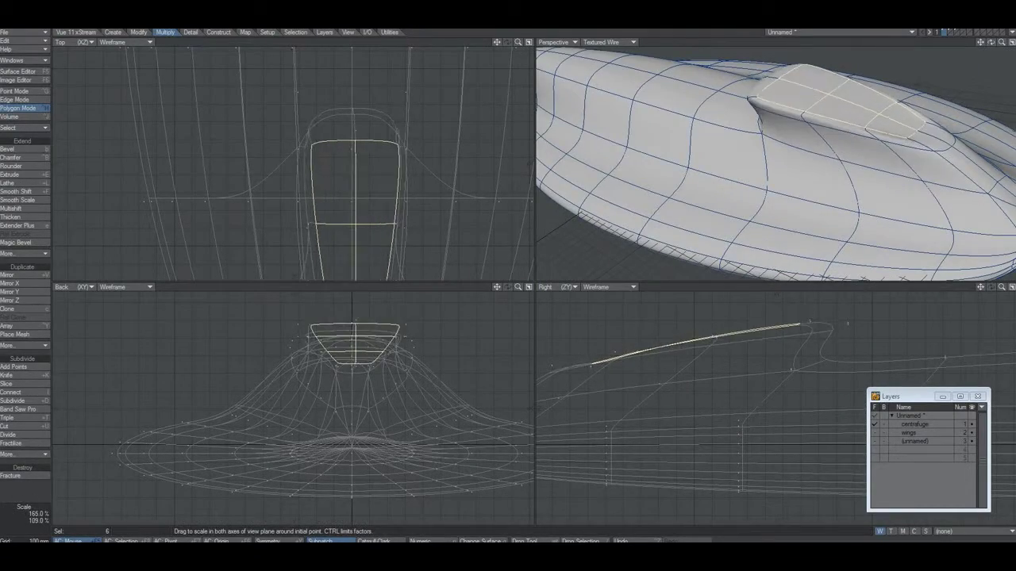
{"action": "key", "text": "ctrl+z"}
{"action": "left_click_drag", "start_coordinate": [354, 237], "coordinate": [437, 217]}
{"action": "left_click_drag", "start_coordinate": [754, 175], "coordinate": [758, 130], "text": "alt"}
{"action": "key", "text": "t"}
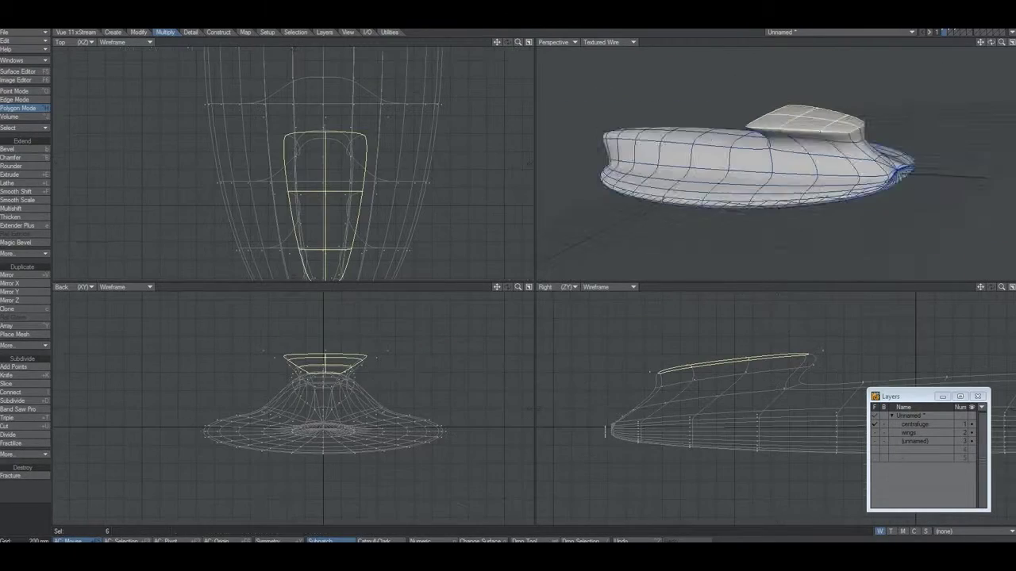
Step: Try to bevel the canopy's upper polygons, and undo the bevel and the widening
{"action": "key", "text": "b"}
{"action": "left_click_drag", "start_coordinate": [782, 147], "coordinate": [808, 98], "text": "alt"}
{"action": "key", "text": "/"}
{"action": "left_click_drag", "start_coordinate": [808, 98], "coordinate": [778, 103], "text": "alt"}
{"action": "key", "text": "ctrl+z"}
{"action": "key", "text": "ctrl+z"}
{"action": "key", "text": "ctrl+z"}
{"action": "key", "text": "/"}
{"action": "key", "text": "ctrl+z"}
{"action": "key", "text": "ctrl+z"}
Step: Try to raise and mirror two polygons on one rear side of the hull, and undo those edits
{"action": "key", "text": "Return"}
{"action": "key", "text": "/"}
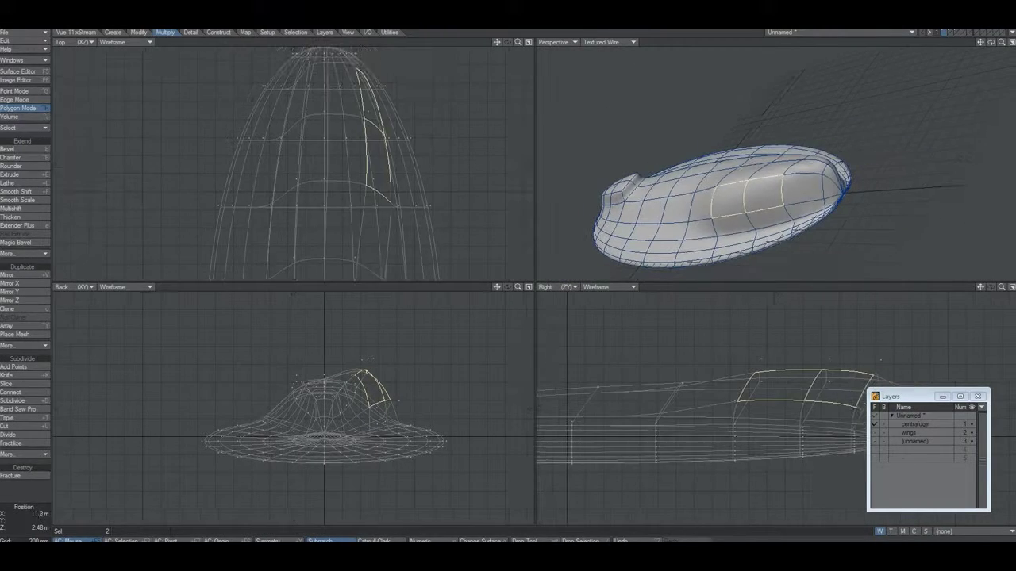
{"action": "key", "text": "t"}
{"action": "left_click_drag", "start_coordinate": [432, 149], "coordinate": [434, 146]}
{"action": "left_click_drag", "start_coordinate": [778, 167], "coordinate": [865, 191], "text": "alt"}
{"action": "key", "text": "shift+v"}
{"action": "key", "text": "ctrl+z"}
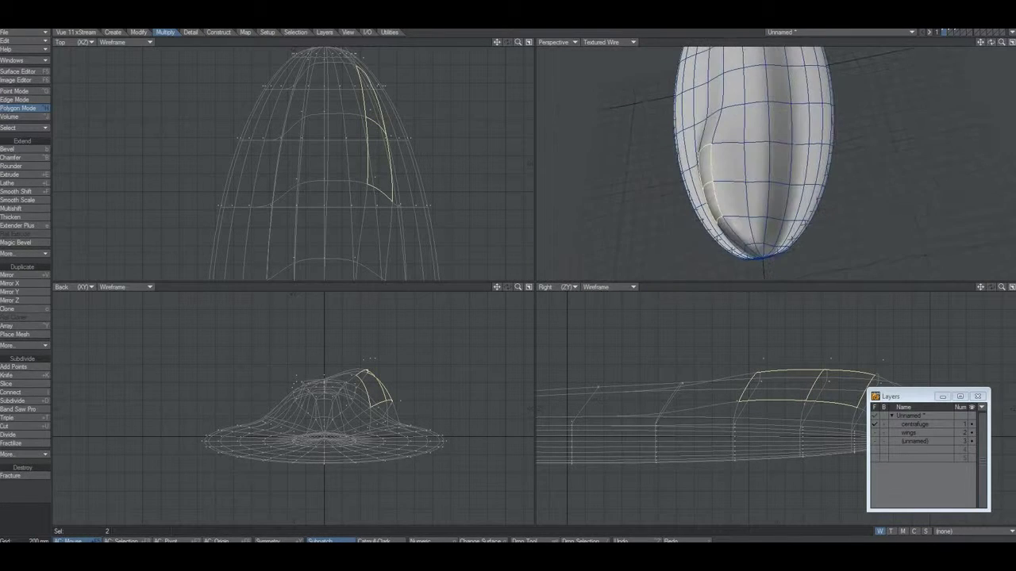
{"action": "key", "text": "ctrl+z"}
{"action": "key", "text": "ctrl+z"}
{"action": "key", "text": "ctrl+z"}
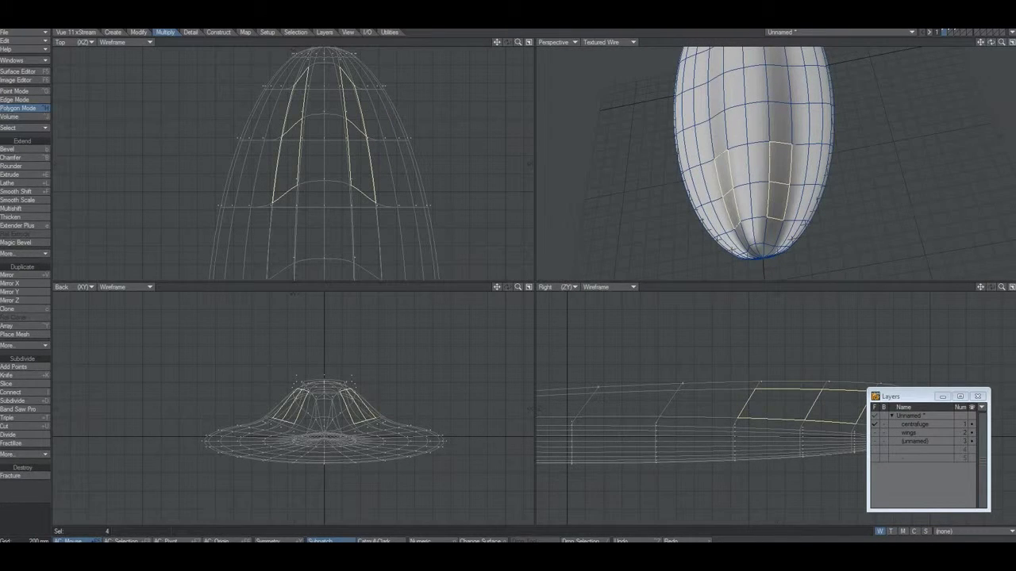
Step: Move the four rear side polygons up and stretch them apart into two bulges
{"action": "key", "text": "t"}
{"action": "left_click_drag", "start_coordinate": [419, 385], "coordinate": [422, 356], "text": "ctrl"}
{"action": "left_click_drag", "start_coordinate": [754, 190], "coordinate": [766, 159], "text": "alt"}
{"action": "key", "text": "h"}
{"action": "left_click_drag", "start_coordinate": [325, 391], "coordinate": [349, 389]}
{"action": "key", "text": "space"}
{"action": "left_click_drag", "start_coordinate": [750, 171], "coordinate": [790, 159], "text": "alt"}
{"action": "left_click_drag", "start_coordinate": [774, 163], "coordinate": [969, 170], "text": "alt"}
Step: Select the lengthwise rows of ridge polygons between the two rear bulges
{"action": "key", "text": "slash"}
{"action": "left_click_drag", "start_coordinate": [826, 190], "coordinate": [809, 266], "text": "alt"}
{"action": "left_click_drag", "start_coordinate": [647, 162], "coordinate": [992, 175]}
{"action": "left_click_drag", "start_coordinate": [873, 182], "coordinate": [869, 206], "text": "alt"}
{"action": "left_click_drag", "start_coordinate": [647, 186], "coordinate": [984, 213], "text": "shift"}
{"action": "left_click_drag", "start_coordinate": [984, 213], "coordinate": [972, 226], "text": "alt"}
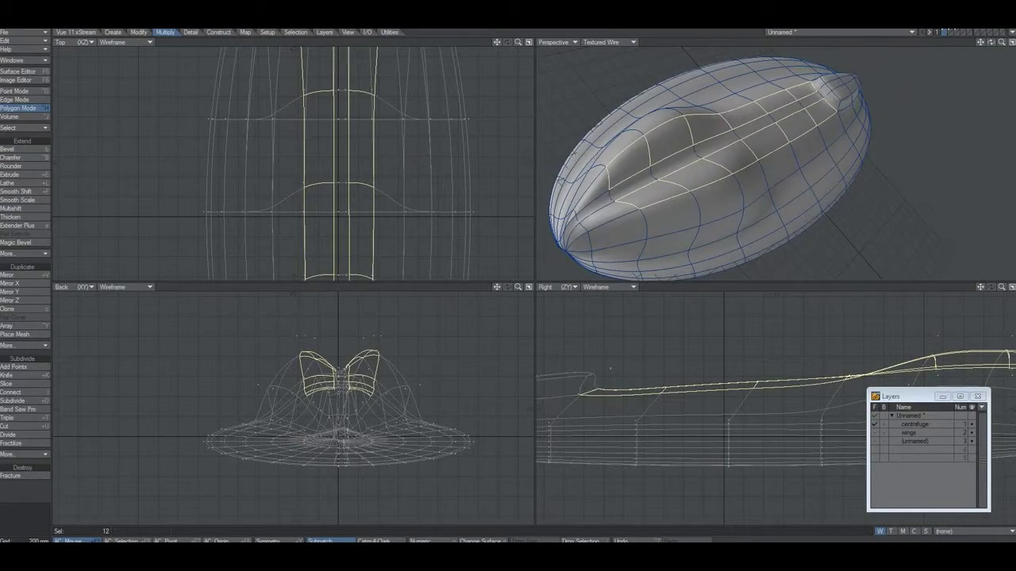
Step: Undo the edits that formed the two rear bulges on the hull
{"action": "key", "text": "ctrl+z"}
{"action": "key", "text": "ctrl+z"}
{"action": "key", "text": "ctrl+z"}
{"action": "key", "text": "ctrl+z"}
{"action": "key", "text": "ctrl+z"}
{"action": "left_click_drag", "start_coordinate": [746, 174], "coordinate": [853, 147], "text": "alt"}
{"action": "left_click_drag", "start_coordinate": [762, 175], "coordinate": [809, 183], "text": "alt"}
Step: Show the wings and mirrored wing layers in the foreground together with the centrafuge hull
{"action": "key", "text": "slash"}
{"action": "key", "text": "space"}
{"action": "left_click", "coordinate": [875, 433], "text": "shift"}
{"action": "left_click", "coordinate": [875, 442], "text": "shift"}
{"action": "key", "text": "comma"}
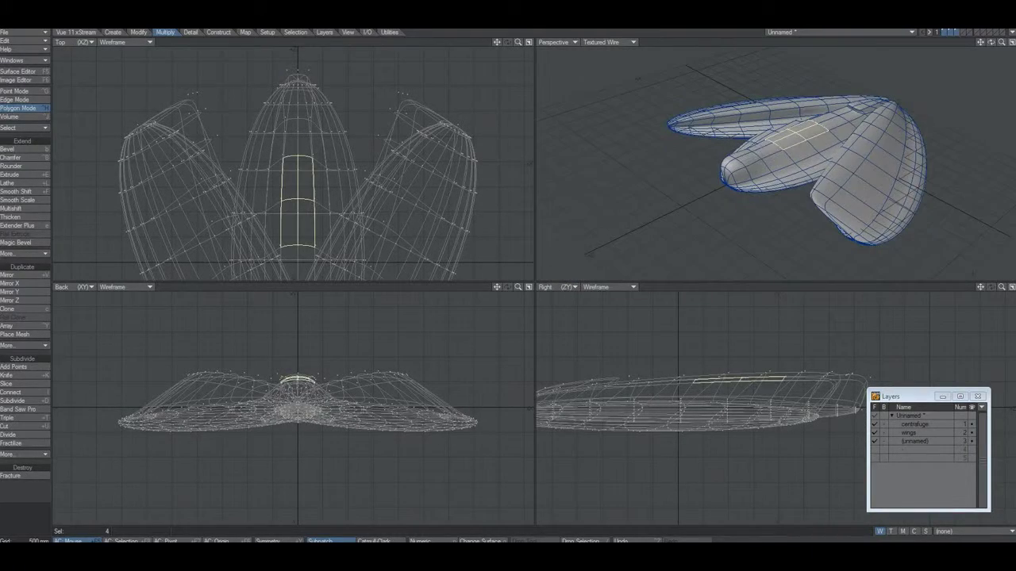
Step: Raise the polygons at the hull's rear end into an upright tail and scale them to 97% by 100%
{"action": "left_click_drag", "start_coordinate": [697, 380], "coordinate": [687, 380]}
{"action": "key", "text": "space"}
{"action": "mouse_move", "coordinate": [778, 167]}
{"action": "left_mouse_down", "text": "alt"}
{"action": "mouse_move", "coordinate": [841, 163]}
{"action": "mouse_move", "coordinate": [786, 143]}
{"action": "mouse_move", "coordinate": [834, 174]}
{"action": "mouse_move", "coordinate": [770, 143]}
{"action": "mouse_move", "coordinate": [833, 183]}
{"action": "mouse_move", "coordinate": [770, 151]}
{"action": "left_mouse_up", "text": "alt"}
{"action": "key", "text": "slash"}
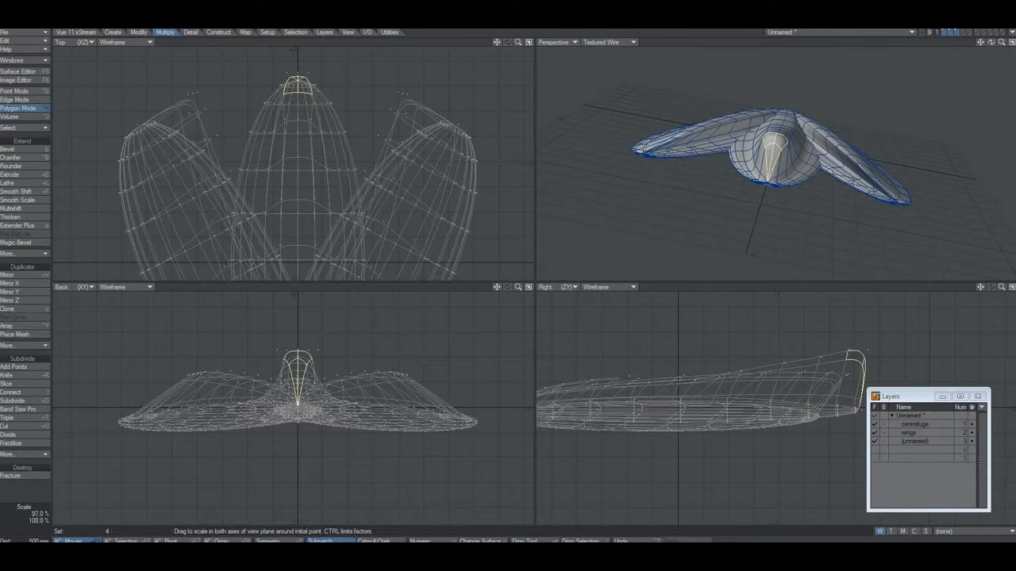
{"action": "key", "text": "slash"}
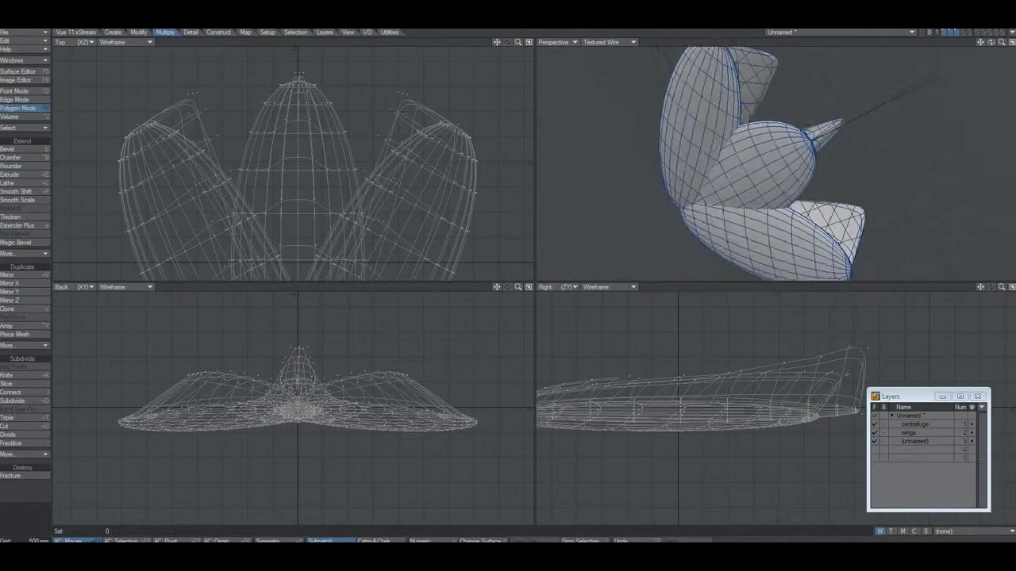
Step: Select the lengthwise polygon strips on the undersides of both wings and move them downward
{"action": "key", "text": "a"}
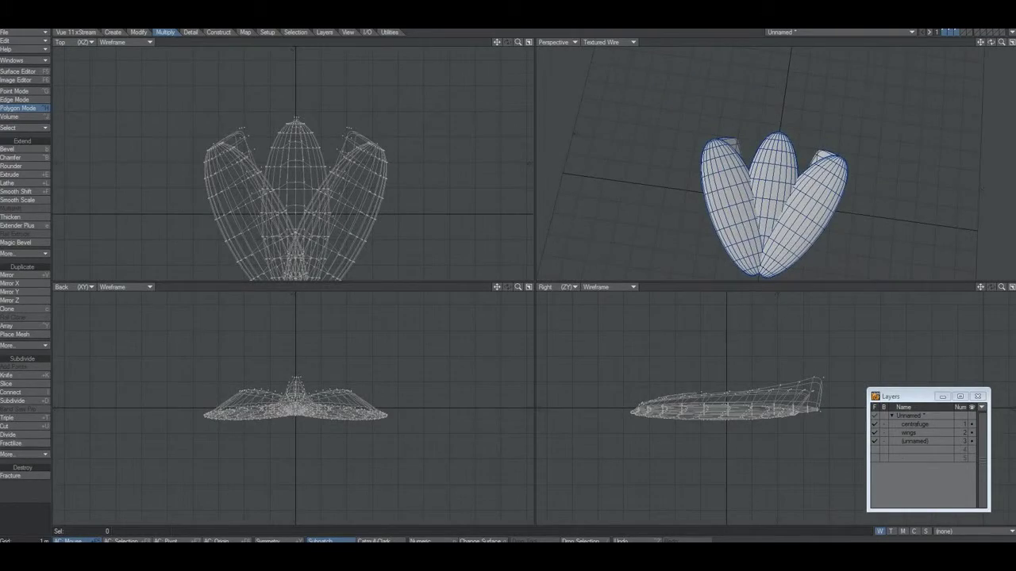
{"action": "scroll", "coordinate": [753, 266], "scroll_direction": "up", "scroll_amount": 3}
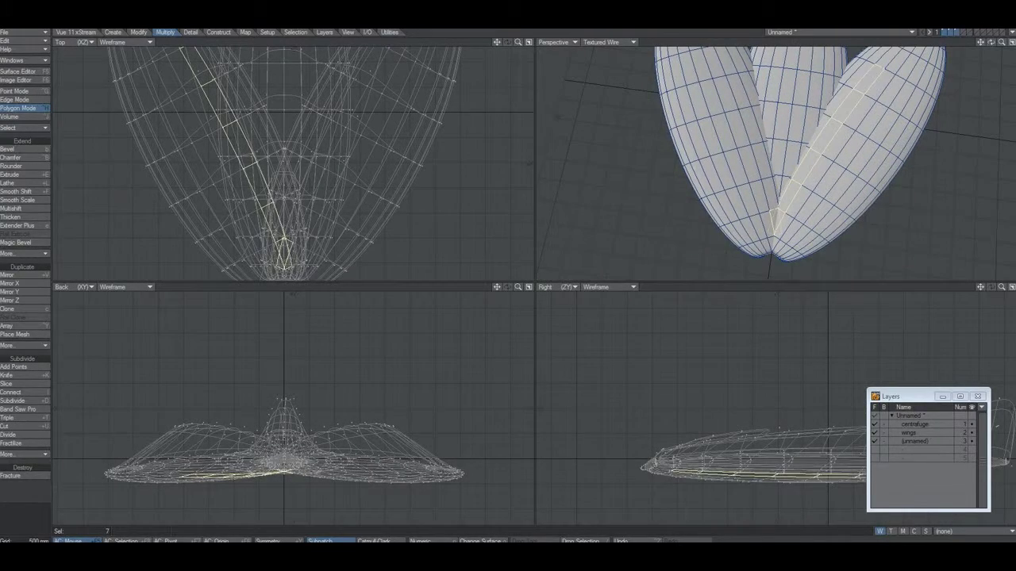
{"action": "left_click_drag", "start_coordinate": [774, 142], "coordinate": [818, 127], "text": "alt"}
{"action": "left_click", "coordinate": [693, 92]}
{"action": "left_click", "coordinate": [963, 232], "text": "shift"}
{"action": "key", "text": "g"}
{"action": "key", "text": "t"}
{"action": "left_click_drag", "start_coordinate": [287, 466], "coordinate": [287, 485]}
{"action": "key", "text": "space"}
Step: Stretch the selected wing underside polygons slightly narrower, undo the last stretch and clear the selection
{"action": "mouse_move", "coordinate": [822, 147]}
{"action": "left_mouse_down", "text": "alt"}
{"action": "mouse_move", "coordinate": [805, 135]}
{"action": "mouse_move", "coordinate": [825, 154]}
{"action": "mouse_move", "coordinate": [794, 215]}
{"action": "mouse_move", "coordinate": [782, 202]}
{"action": "mouse_move", "coordinate": [802, 155]}
{"action": "mouse_move", "coordinate": [829, 147]}
{"action": "left_mouse_up", "text": "alt"}
{"action": "key", "text": "h"}
{"action": "left_click_drag", "start_coordinate": [290, 434], "coordinate": [281, 431]}
{"action": "key", "text": "space"}
{"action": "left_click_drag", "start_coordinate": [829, 147], "coordinate": [782, 151], "text": "alt"}
{"action": "key", "text": "h"}
{"action": "left_click_drag", "start_coordinate": [291, 238], "coordinate": [280, 237]}
{"action": "key", "text": "space"}
{"action": "mouse_move", "coordinate": [782, 151]}
{"action": "left_mouse_down", "text": "alt"}
{"action": "mouse_move", "coordinate": [834, 150]}
{"action": "mouse_move", "coordinate": [738, 155]}
{"action": "mouse_move", "coordinate": [794, 187]}
{"action": "mouse_move", "coordinate": [825, 135]}
{"action": "mouse_move", "coordinate": [797, 186]}
{"action": "mouse_move", "coordinate": [786, 182]}
{"action": "mouse_move", "coordinate": [841, 150]}
{"action": "mouse_move", "coordinate": [802, 187]}
{"action": "mouse_move", "coordinate": [834, 143]}
{"action": "mouse_move", "coordinate": [778, 166]}
{"action": "left_mouse_up", "text": "alt"}
{"action": "key", "text": "ctrl+z"}
{"action": "key", "text": "h"}
{"action": "key", "text": "slash"}
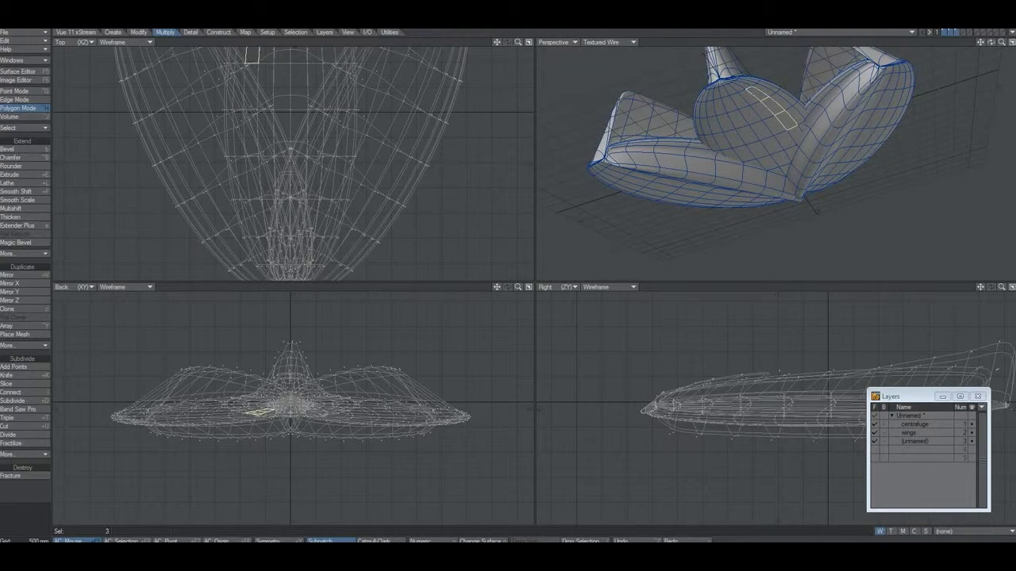
Step: Move the matching strips of three polygons on both sides of the hull's rear underside down about 200 mm
{"action": "left_click_drag", "start_coordinate": [707, 98], "coordinate": [716, 136], "text": "shift"}
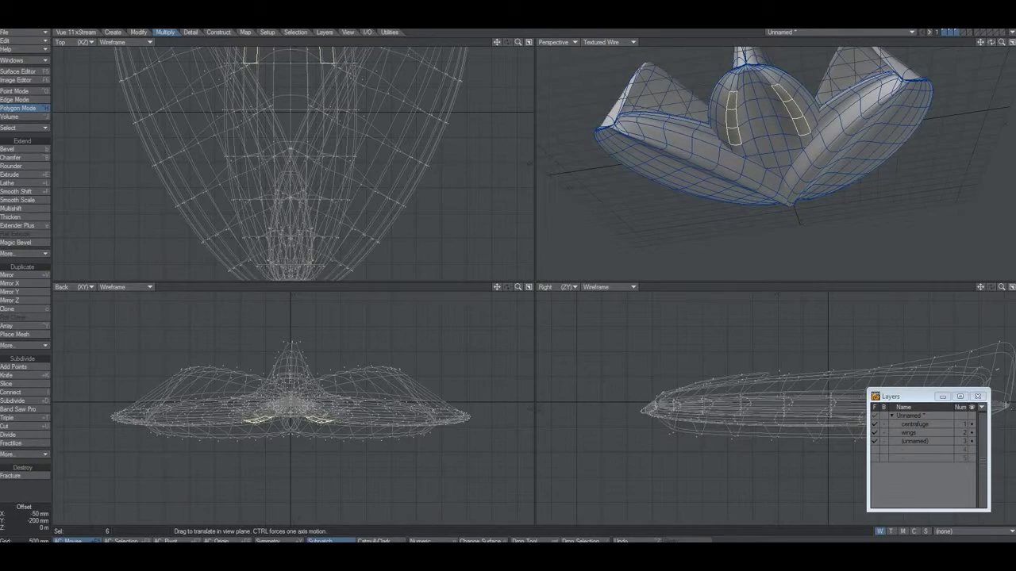
{"action": "left_click_drag", "start_coordinate": [288, 422], "coordinate": [291, 422]}
{"action": "key", "text": "space"}
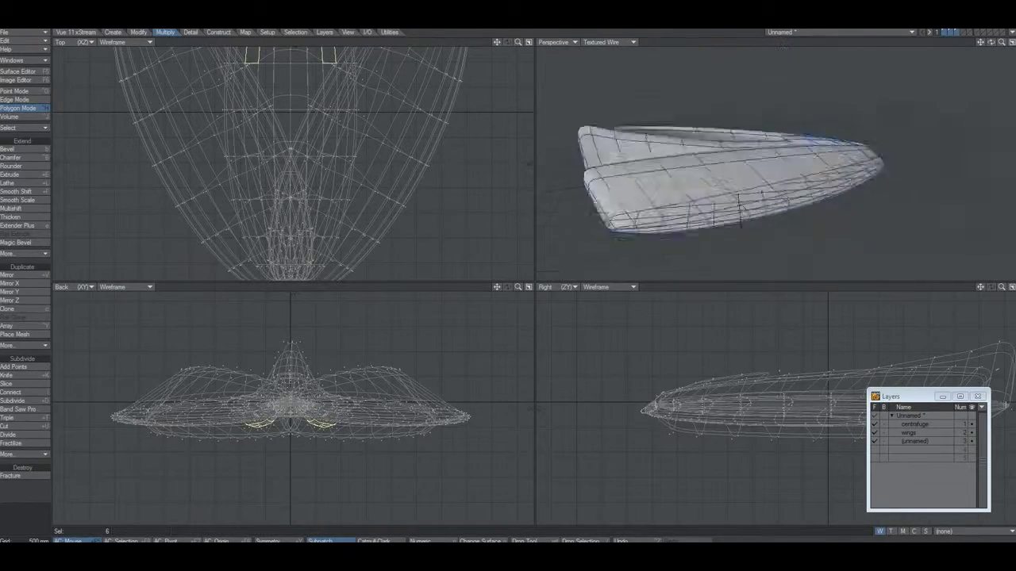
{"action": "key", "text": "slash"}
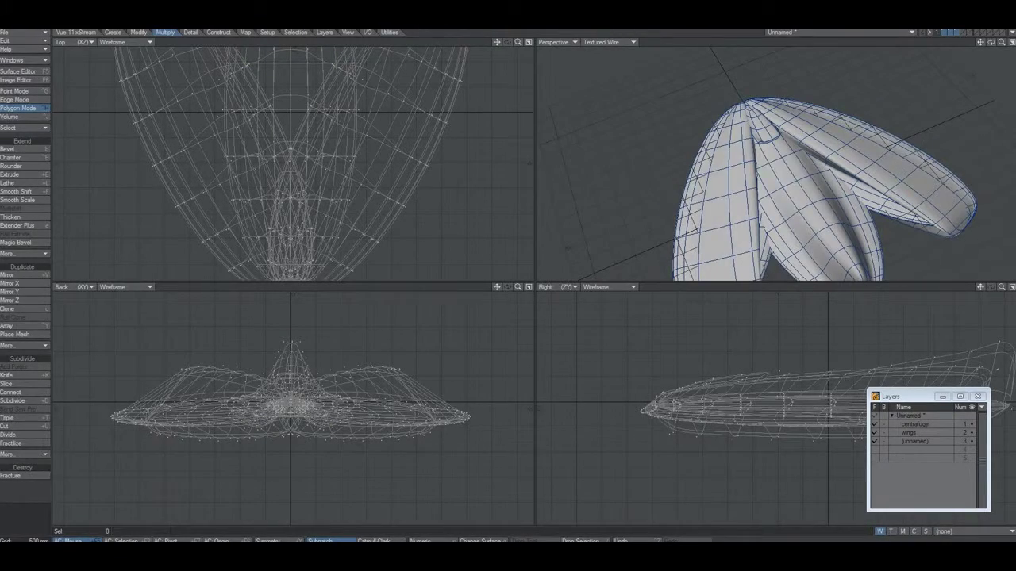
Step: Try beveling four polygons across the hull's top and a single polygon at the side of the tail, and undo both bevels
{"action": "key", "text": "shift+d"}
{"action": "key", "text": "Return"}
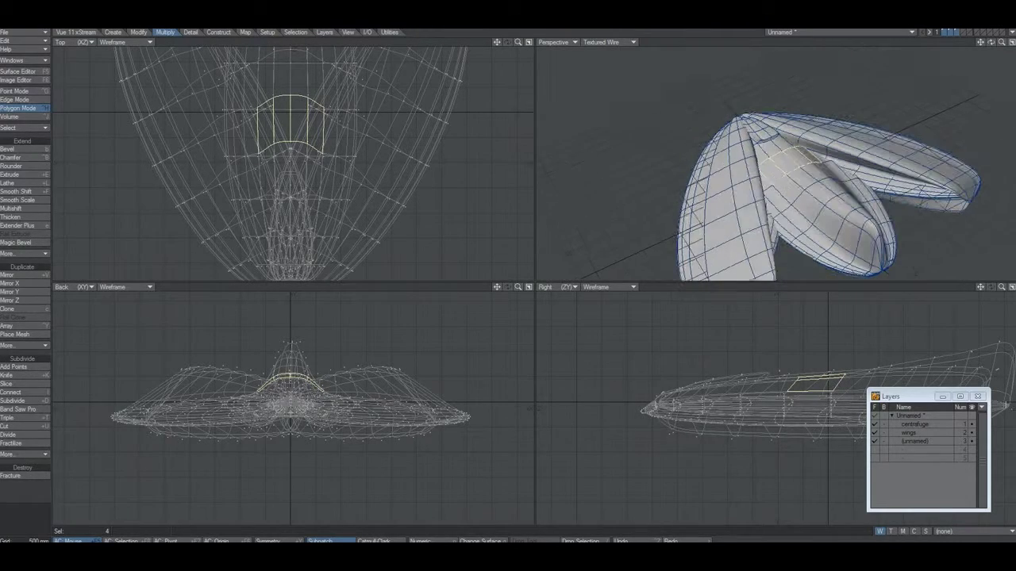
{"action": "key", "text": "b"}
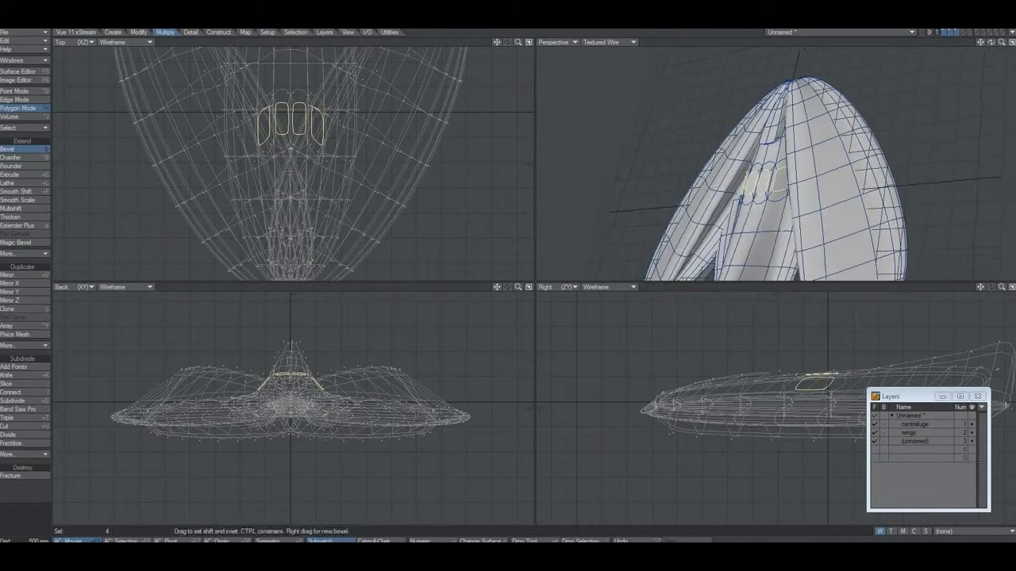
{"action": "key", "text": "slash"}
{"action": "key", "text": "ctrl+z"}
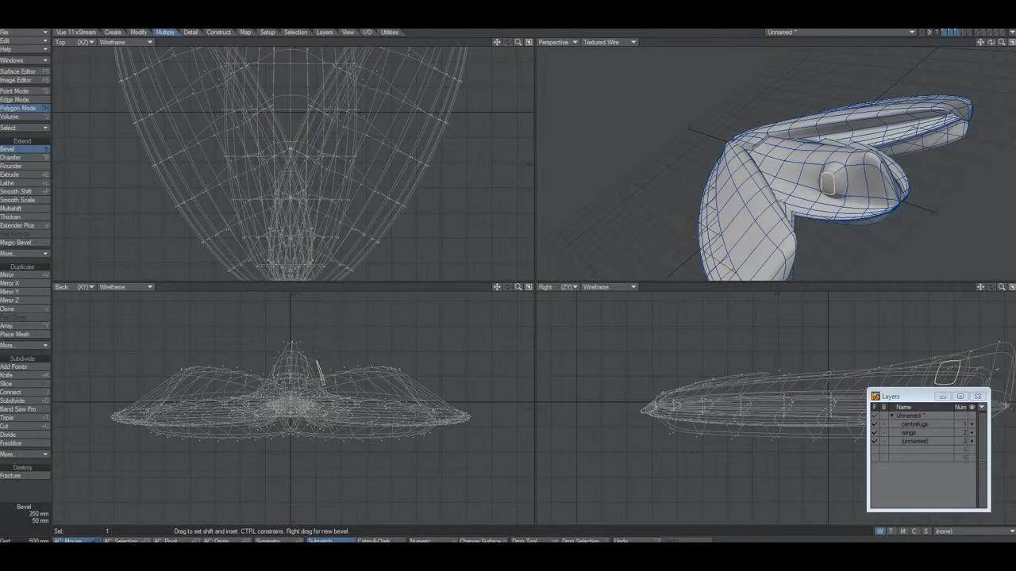
{"action": "key", "text": "slash"}
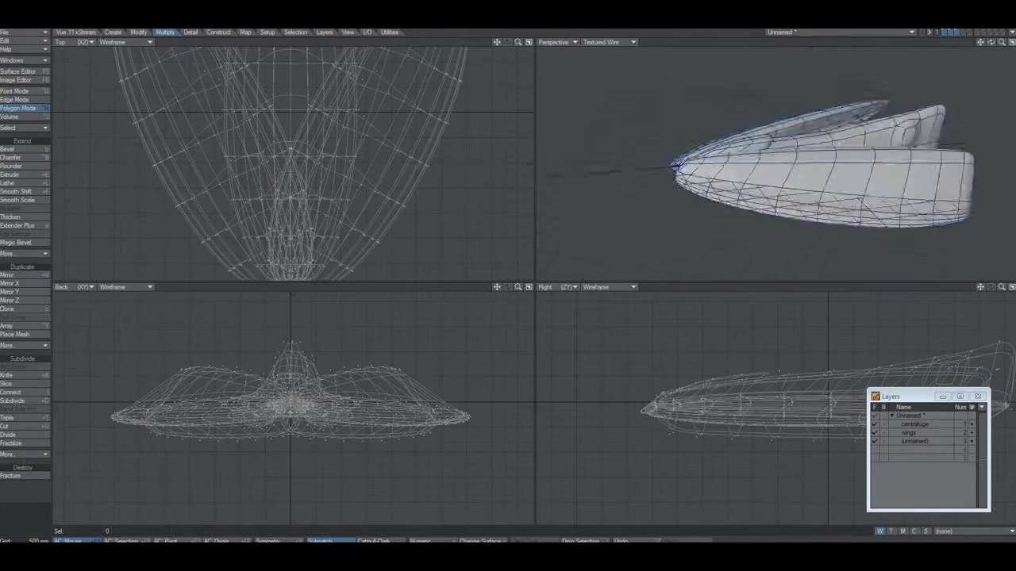
{"action": "key", "text": "ctrl+z"}
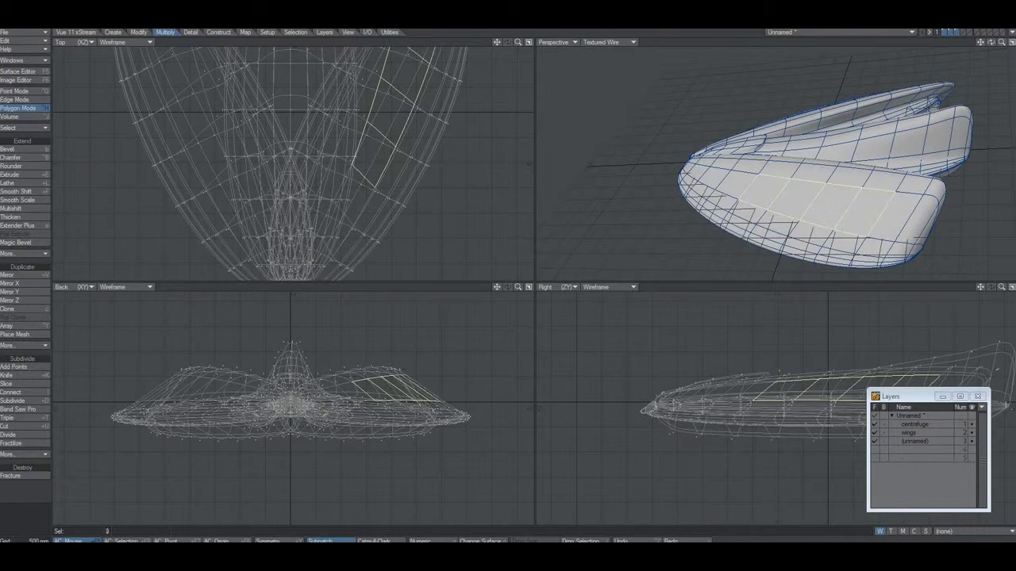
Step: Bevel the rows of upper-surface polygons on both wings into separate inset panels
{"action": "key", "text": "z"}
{"action": "key", "text": "slash"}
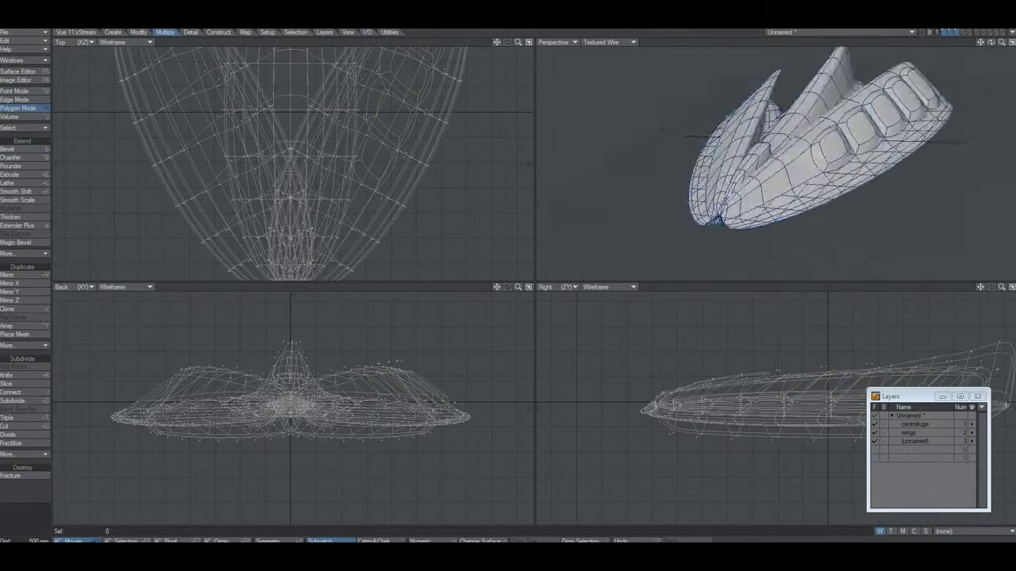
{"action": "key", "text": "ctrl+z"}
{"action": "left_click_drag", "start_coordinate": [823, 139], "coordinate": [800, 175], "text": "shift"}
{"action": "left_click_drag", "start_coordinate": [823, 139], "coordinate": [730, 143]}
{"action": "key", "text": "slash"}
{"action": "key", "text": "u"}
{"action": "key", "text": "b"}
{"action": "left_click_drag", "start_coordinate": [823, 139], "coordinate": [761, 119]}
{"action": "key", "text": "slash"}
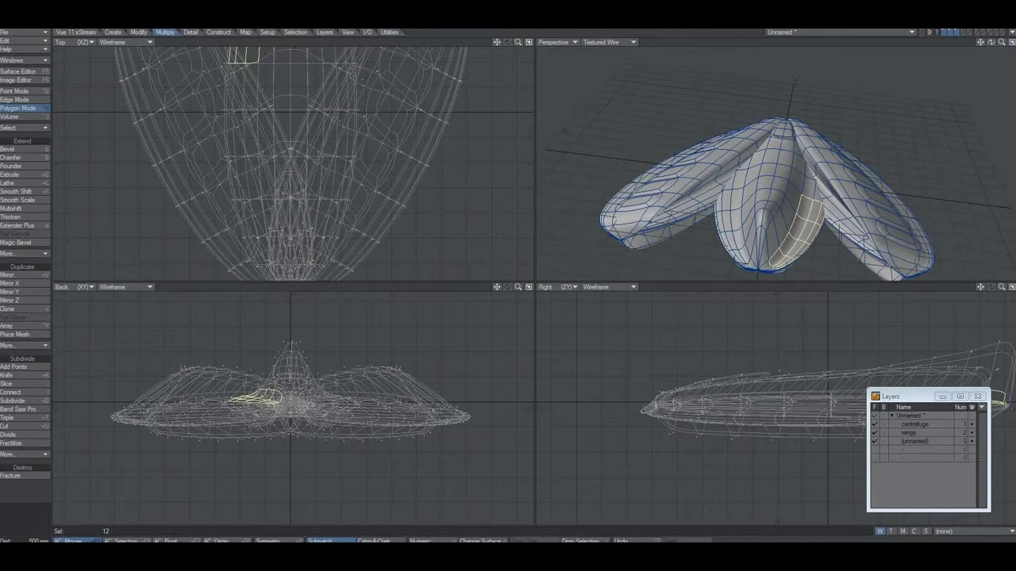
Step: Select the polygon rows along both sides of the hull's rear and move them up slightly
{"action": "left_click_drag", "start_coordinate": [793, 170], "coordinate": [781, 227]}
{"action": "left_click_drag", "start_coordinate": [785, 179], "coordinate": [707, 198], "text": "alt"}
{"action": "left_click_drag", "start_coordinate": [668, 235], "coordinate": [673, 248], "text": "shift"}
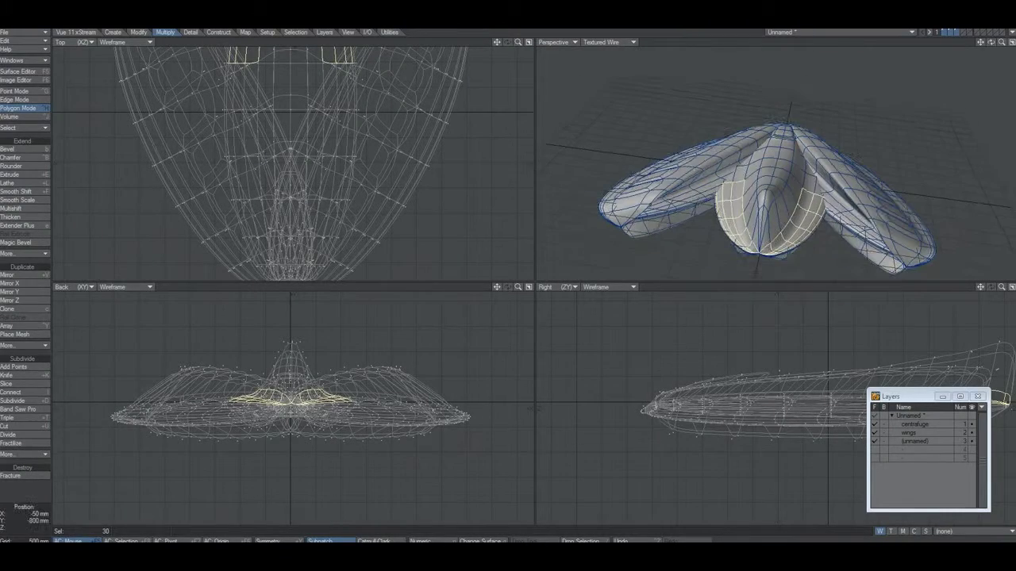
{"action": "key", "text": "slash"}
{"action": "mouse_move", "coordinate": [762, 174]}
{"action": "left_mouse_down", "text": "alt"}
{"action": "mouse_move", "coordinate": [857, 151]}
{"action": "mouse_move", "coordinate": [762, 191]}
{"action": "left_mouse_up", "text": "alt"}
{"action": "key", "text": "ctrl+z"}
{"action": "key", "text": "t"}
{"action": "left_click_drag", "start_coordinate": [349, 399], "coordinate": [349, 393]}
{"action": "left_click_drag", "start_coordinate": [777, 183], "coordinate": [785, 163], "text": "alt"}
Step: Stretch the selected polygons at the hull's rear sides and clear the selection
{"action": "key", "text": "h"}
{"action": "left_click_drag", "start_coordinate": [290, 400], "coordinate": [302, 294]}
{"action": "key", "text": "space"}
{"action": "left_click_drag", "start_coordinate": [777, 167], "coordinate": [730, 183], "text": "alt"}
{"action": "key", "text": "slash"}
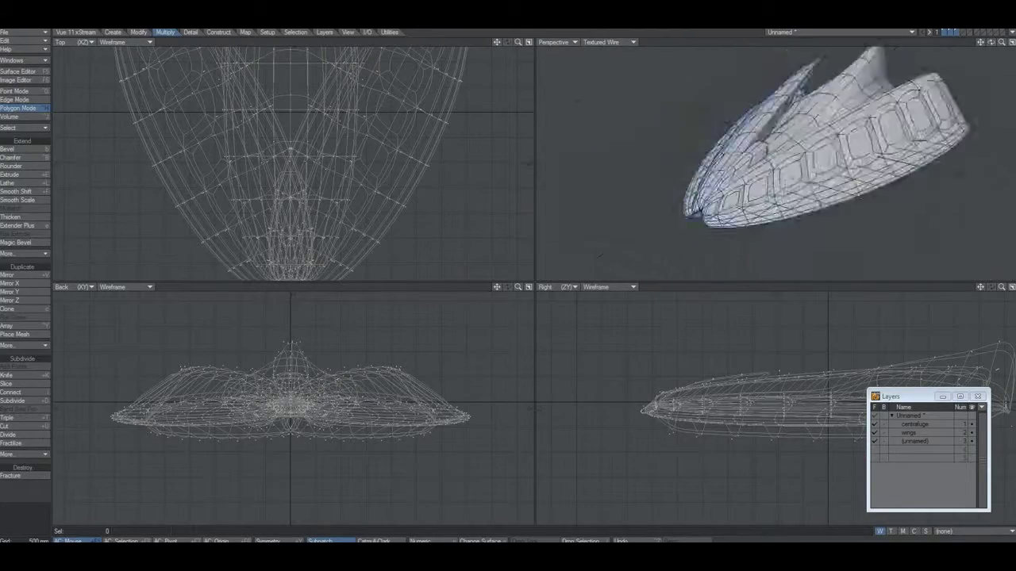
Step: Select the two polygons at the tip of the tail and raise them
{"action": "left_click", "coordinate": [935, 145]}
{"action": "left_click_drag", "start_coordinate": [794, 171], "coordinate": [730, 178], "text": "alt"}
{"action": "left_click", "coordinate": [714, 178], "text": "shift"}
{"action": "left_click_drag", "start_coordinate": [291, 341], "coordinate": [291, 335]}
{"action": "left_click_drag", "start_coordinate": [778, 174], "coordinate": [738, 178], "text": "alt"}
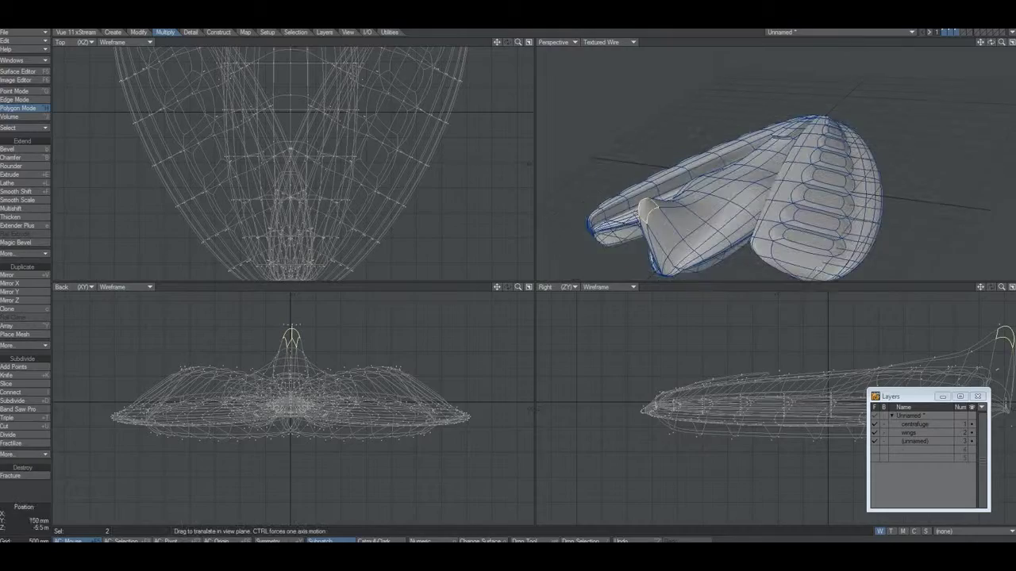
Step: Move the tail-tip polygons rearward to sweep the tail back, and clear the selection
{"action": "left_click_drag", "start_coordinate": [953, 345], "coordinate": [877, 346], "text": "alt"}
{"action": "left_click_drag", "start_coordinate": [930, 337], "coordinate": [940, 339]}
{"action": "left_click_drag", "start_coordinate": [793, 183], "coordinate": [698, 151], "text": "alt"}
{"action": "left_click_drag", "start_coordinate": [952, 349], "coordinate": [863, 329], "text": "alt"}
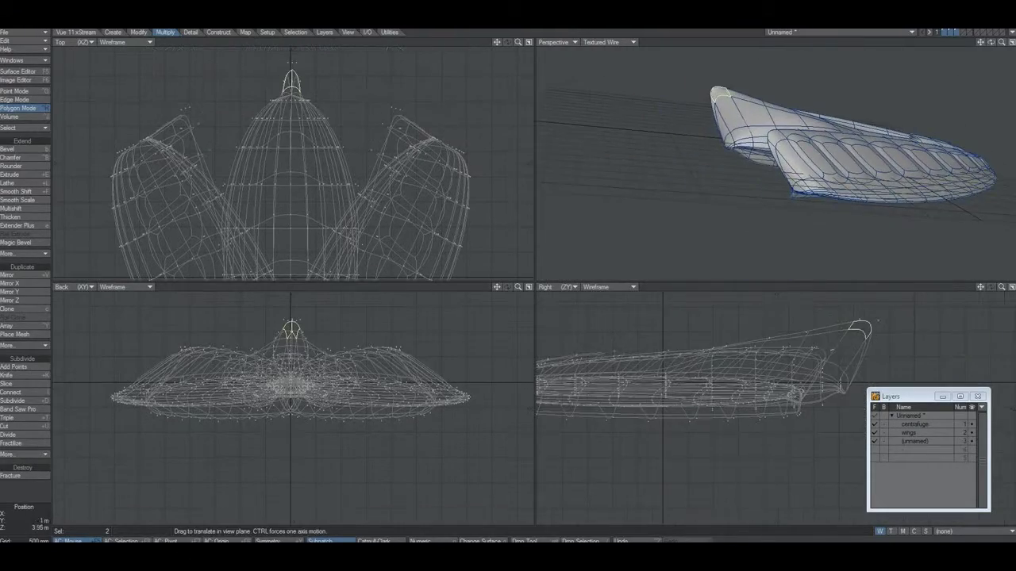
{"action": "left_click_drag", "start_coordinate": [778, 175], "coordinate": [794, 191], "text": "alt"}
{"action": "left_click_drag", "start_coordinate": [882, 337], "coordinate": [875, 334]}
{"action": "mouse_move", "coordinate": [794, 175]}
{"action": "left_mouse_down", "text": "alt"}
{"action": "mouse_move", "coordinate": [857, 198]}
{"action": "mouse_move", "coordinate": [794, 175]}
{"action": "mouse_move", "coordinate": [886, 177]}
{"action": "mouse_move", "coordinate": [793, 151]}
{"action": "mouse_move", "coordinate": [803, 179]}
{"action": "left_mouse_up", "text": "alt"}
{"action": "key", "text": "slash"}
{"action": "mouse_move", "coordinate": [800, 143]}
{"action": "left_mouse_down"}
{"action": "mouse_move", "coordinate": [786, 168]}
{"action": "mouse_move", "coordinate": [778, 163]}
{"action": "left_mouse_up"}
{"action": "left_click_drag", "start_coordinate": [794, 179], "coordinate": [857, 176], "text": "alt"}
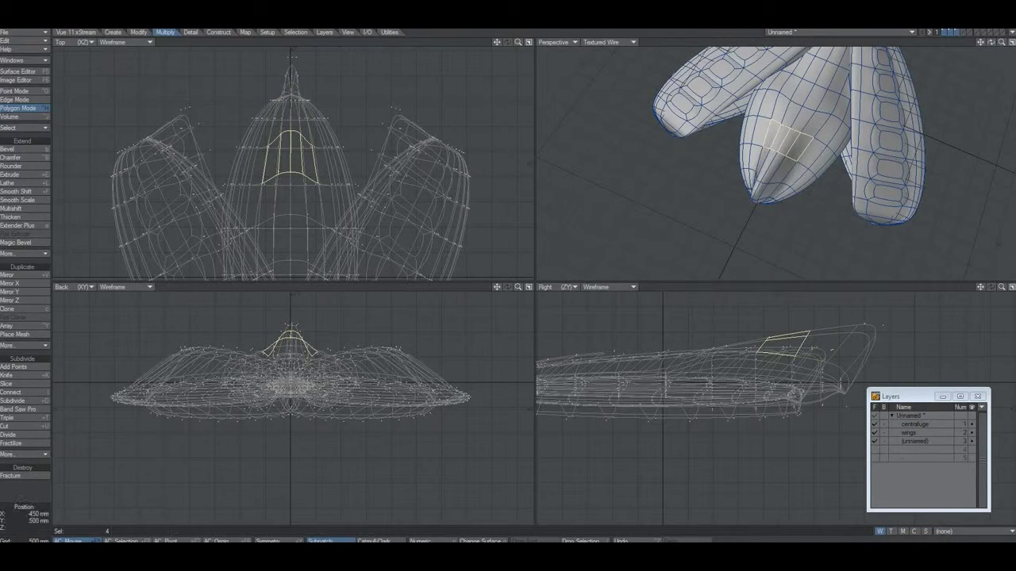
{"action": "key", "text": "space"}
{"action": "mouse_move", "coordinate": [786, 159]}
{"action": "left_mouse_down", "text": "alt"}
{"action": "mouse_move", "coordinate": [841, 119]}
{"action": "mouse_move", "coordinate": [794, 143]}
{"action": "mouse_move", "coordinate": [841, 183]}
{"action": "mouse_move", "coordinate": [777, 150]}
{"action": "left_mouse_up", "text": "alt"}
{"action": "key", "text": "slash"}
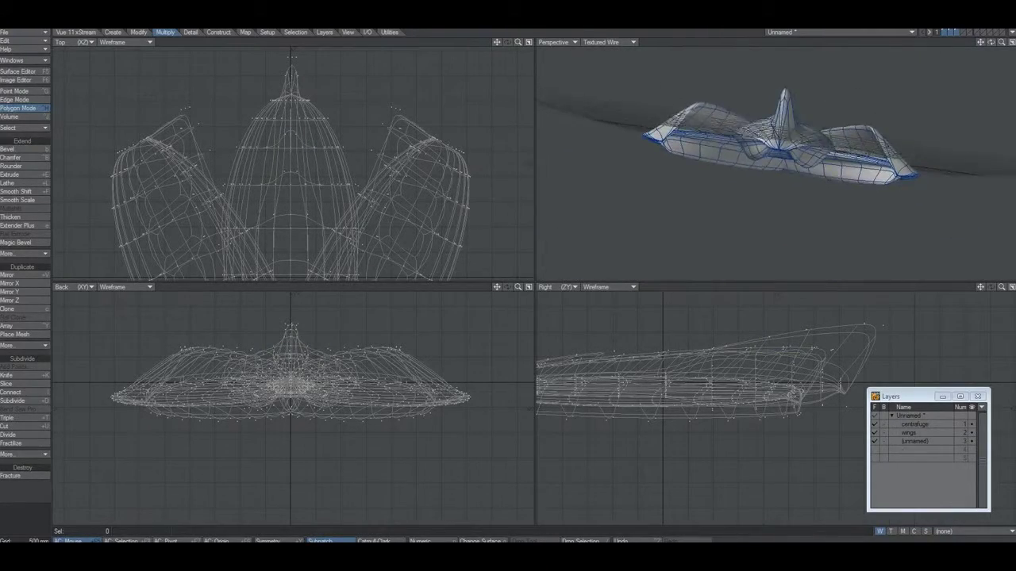
Step: Try to reposition three polygons on one side of the hull's rear underside, and undo the move
{"action": "scroll", "coordinate": [776, 163], "scroll_direction": "up", "scroll_amount": 3}
{"action": "mouse_move", "coordinate": [776, 163]}
{"action": "left_mouse_down", "text": "alt"}
{"action": "mouse_move", "coordinate": [746, 154]}
{"action": "mouse_move", "coordinate": [766, 178]}
{"action": "mouse_move", "coordinate": [782, 159]}
{"action": "left_mouse_up", "text": "alt"}
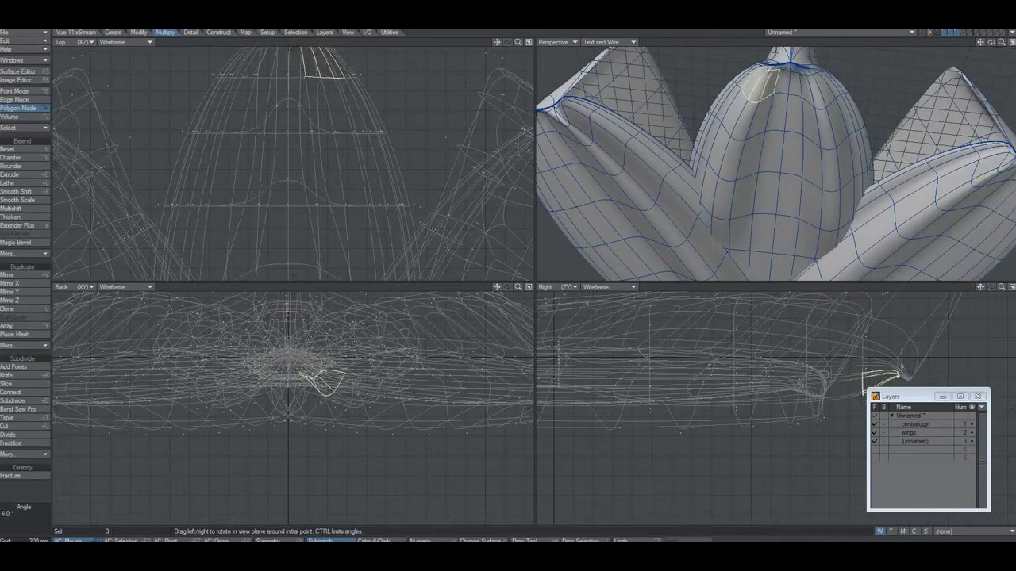
{"action": "left_click_drag", "start_coordinate": [348, 101], "coordinate": [348, 163], "text": "alt"}
{"action": "left_click_drag", "start_coordinate": [777, 183], "coordinate": [822, 400], "text": "alt"}
{"action": "left_click_drag", "start_coordinate": [778, 163], "coordinate": [764, 174], "text": "alt"}
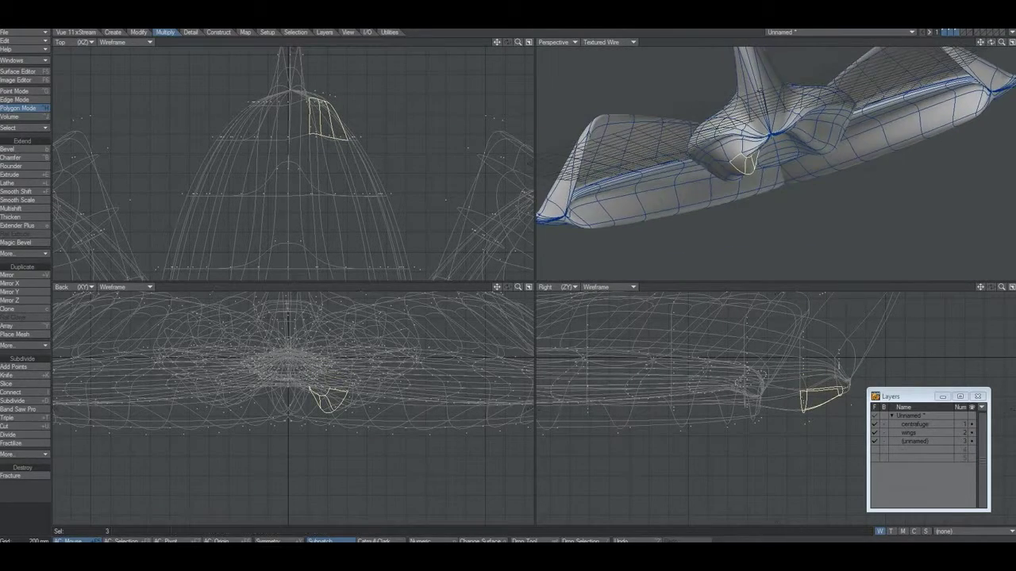
{"action": "key", "text": "ctrl+z"}
{"action": "mouse_move", "coordinate": [766, 247]}
{"action": "left_mouse_down", "text": "alt"}
{"action": "mouse_move", "coordinate": [782, 230]}
{"action": "mouse_move", "coordinate": [764, 255]}
{"action": "left_mouse_up", "text": "alt"}
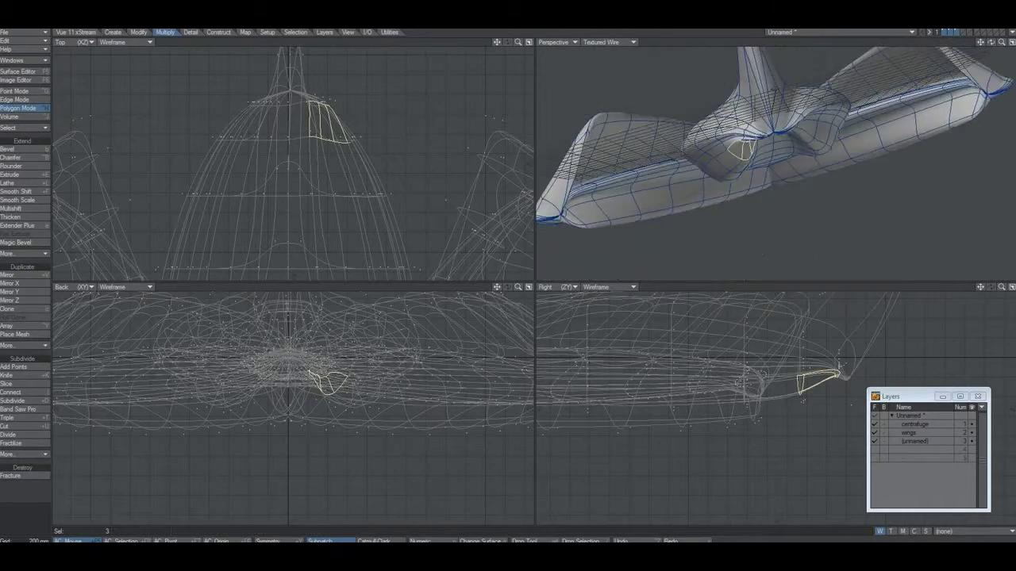
Step: Try moving the same three rear underside polygons downward, undo the changes and clear the selection
{"action": "left_click_drag", "start_coordinate": [818, 382], "coordinate": [819, 405]}
{"action": "mouse_move", "coordinate": [774, 230]}
{"action": "left_mouse_down", "text": "alt"}
{"action": "mouse_move", "coordinate": [774, 119]}
{"action": "mouse_move", "coordinate": [763, 111]}
{"action": "mouse_move", "coordinate": [778, 202]}
{"action": "mouse_move", "coordinate": [766, 242]}
{"action": "left_mouse_up", "text": "alt"}
{"action": "key", "text": "ctrl+z"}
{"action": "key", "text": "ctrl+z"}
{"action": "key", "text": "slash"}
Step: Toggle subdivision smoothing off and back on to examine the hull's rear underside
{"action": "left_click_drag", "start_coordinate": [765, 191], "coordinate": [758, 210], "text": "alt"}
{"action": "key", "text": "Tab"}
{"action": "left_click_drag", "start_coordinate": [754, 131], "coordinate": [735, 142]}
{"action": "left_click_drag", "start_coordinate": [746, 183], "coordinate": [781, 178], "text": "alt"}
{"action": "key", "text": "Tab"}
{"action": "scroll", "coordinate": [794, 150], "scroll_direction": "down", "scroll_amount": 3}
{"action": "scroll", "coordinate": [781, 163], "scroll_direction": "up", "scroll_amount": 3}
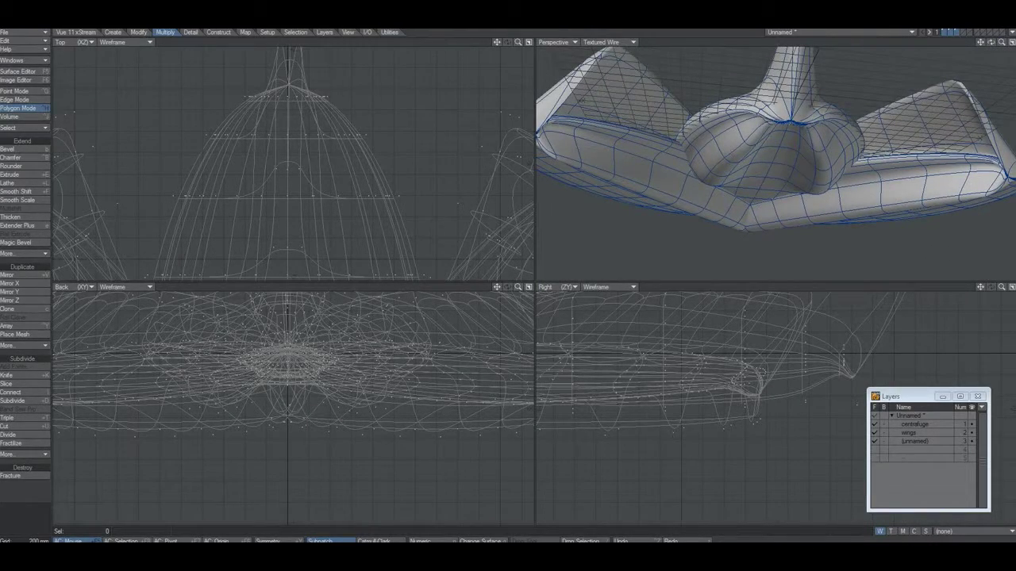
Step: Select one ridge polygon on the hull's rear underside and move it downward and outward
{"action": "left_click_drag", "start_coordinate": [782, 163], "coordinate": [778, 202], "text": "alt"}
{"action": "left_click_drag", "start_coordinate": [777, 163], "coordinate": [794, 194], "text": "alt"}
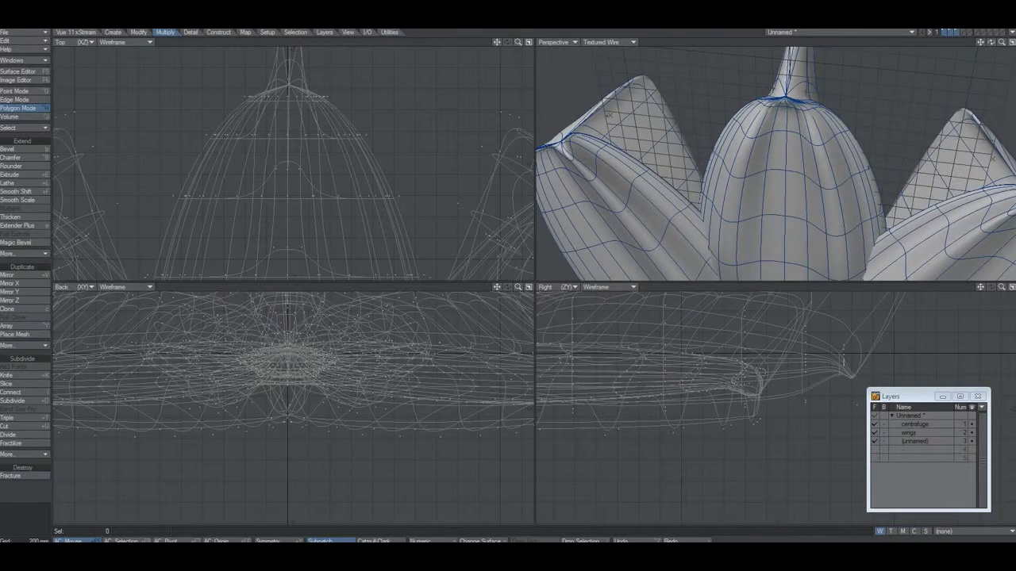
{"action": "left_click_drag", "start_coordinate": [338, 205], "coordinate": [324, 204]}
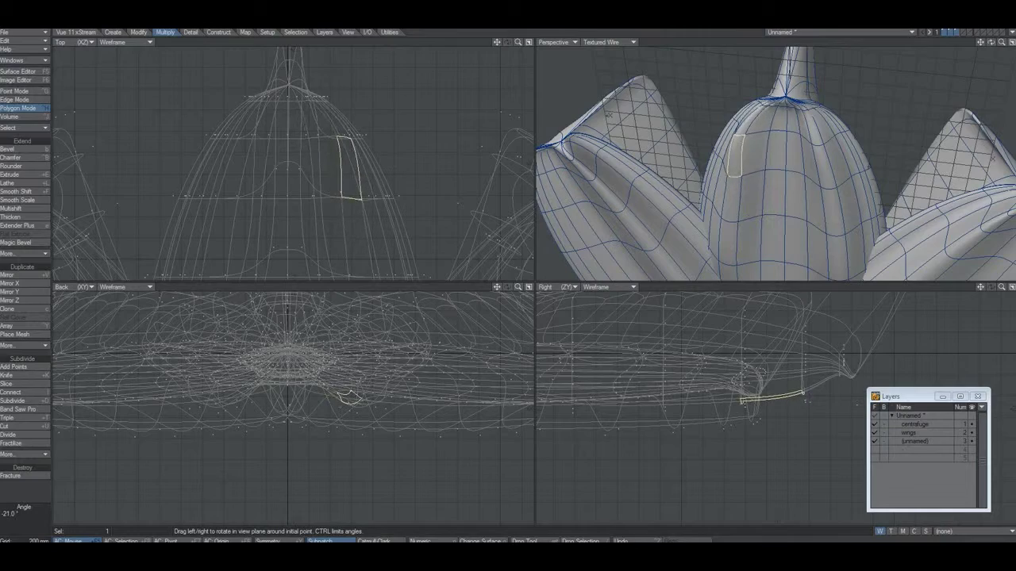
{"action": "key", "text": "t"}
{"action": "left_click_drag", "start_coordinate": [349, 434], "coordinate": [351, 456]}
{"action": "left_click_drag", "start_coordinate": [774, 195], "coordinate": [786, 161], "text": "alt"}
{"action": "left_click_drag", "start_coordinate": [353, 171], "coordinate": [396, 171]}
{"action": "mouse_move", "coordinate": [774, 178]}
{"action": "left_mouse_down", "text": "alt"}
{"action": "mouse_move", "coordinate": [762, 147]}
{"action": "mouse_move", "coordinate": [782, 191]}
{"action": "mouse_move", "coordinate": [777, 167]}
{"action": "mouse_move", "coordinate": [788, 165]}
{"action": "mouse_move", "coordinate": [781, 202]}
{"action": "mouse_move", "coordinate": [790, 169]}
{"action": "left_mouse_up", "text": "alt"}
Step: Undo the moves of the single underside polygon and clear the selection
{"action": "key", "text": "ctrl+z"}
{"action": "key", "text": "ctrl+z"}
{"action": "key", "text": "ctrl+z"}
{"action": "key", "text": "ctrl+z"}
{"action": "key", "text": "slash"}
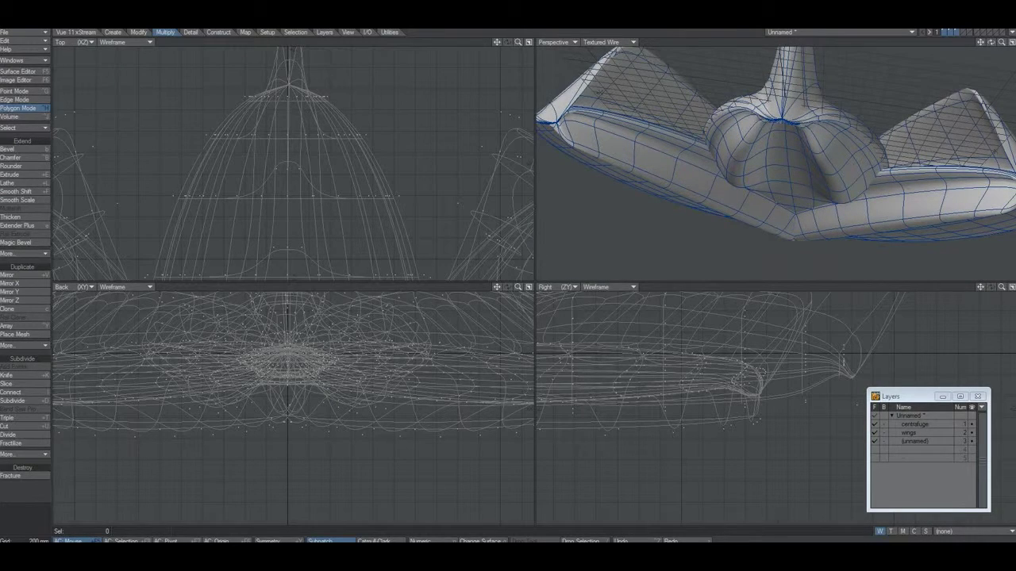
Step: Try stretching the matching pair of ridge polygons on both sides of the hull's rear underside, and undo the stretches
{"action": "left_click_drag", "start_coordinate": [778, 131], "coordinate": [746, 165], "text": "alt"}
{"action": "left_click", "coordinate": [742, 163]}
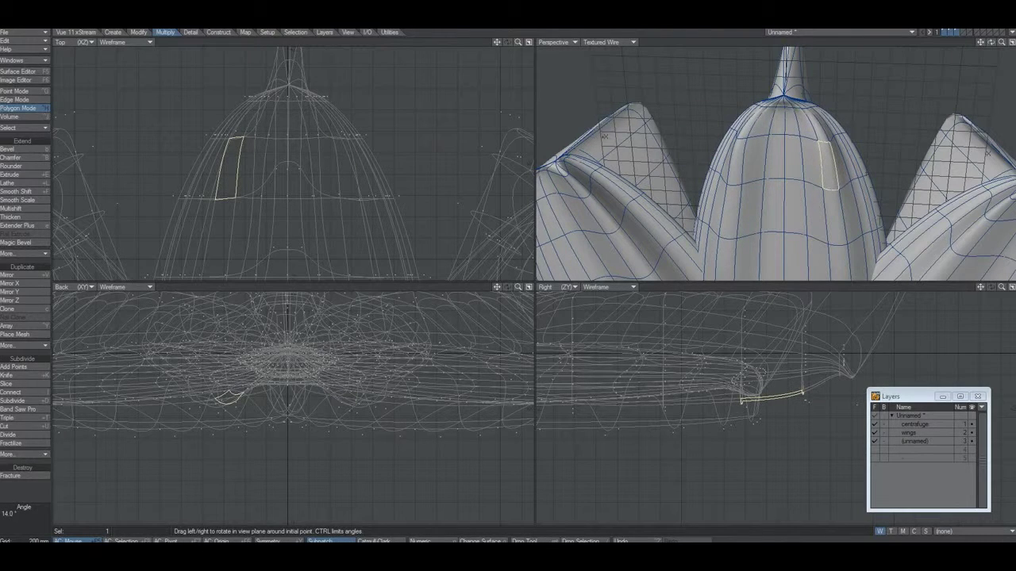
{"action": "left_click", "coordinate": [741, 165], "text": "shift"}
{"action": "left_click_drag", "start_coordinate": [742, 165], "coordinate": [756, 98], "text": "alt"}
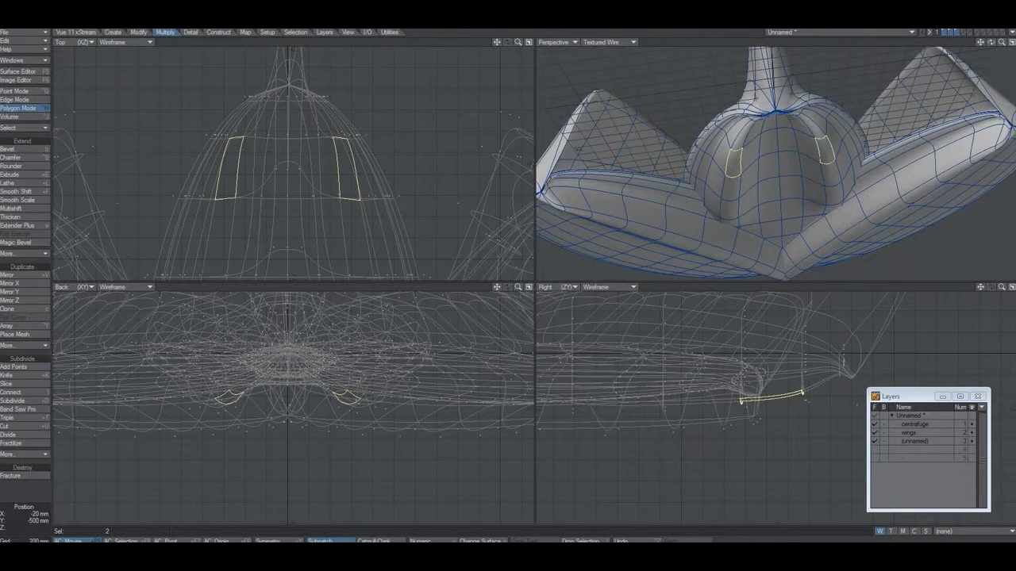
{"action": "key", "text": "h"}
{"action": "left_click_drag", "start_coordinate": [284, 409], "coordinate": [301, 393]}
{"action": "left_click_drag", "start_coordinate": [746, 397], "coordinate": [707, 401]}
{"action": "left_click_drag", "start_coordinate": [755, 111], "coordinate": [754, 168], "text": "alt"}
{"action": "key", "text": "ctrl+z"}
{"action": "key", "text": "ctrl+z"}
Step: Try reshaping the rear underside ridge polygons once more, and undo the attempts
{"action": "left_click_drag", "start_coordinate": [288, 409], "coordinate": [295, 398]}
{"action": "key", "text": "ctrl+z"}
{"action": "key", "text": "ctrl+z"}
{"action": "left_click_drag", "start_coordinate": [752, 392], "coordinate": [810, 103]}
{"action": "key", "text": "ctrl+z"}
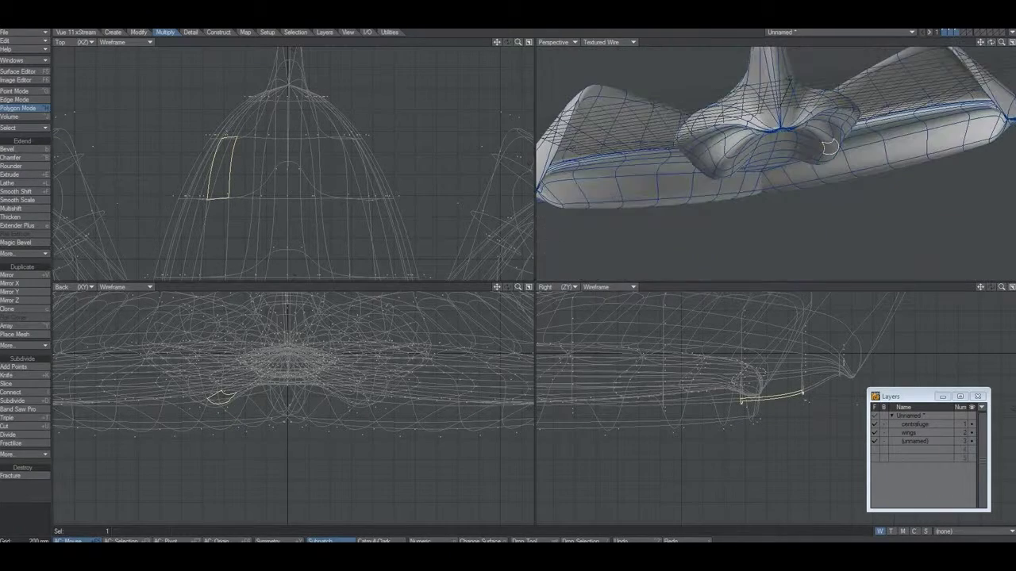
Step: Clear the polygon selection and rename the unnamed mirrored wing layer as wing2
{"action": "key", "text": "slash"}
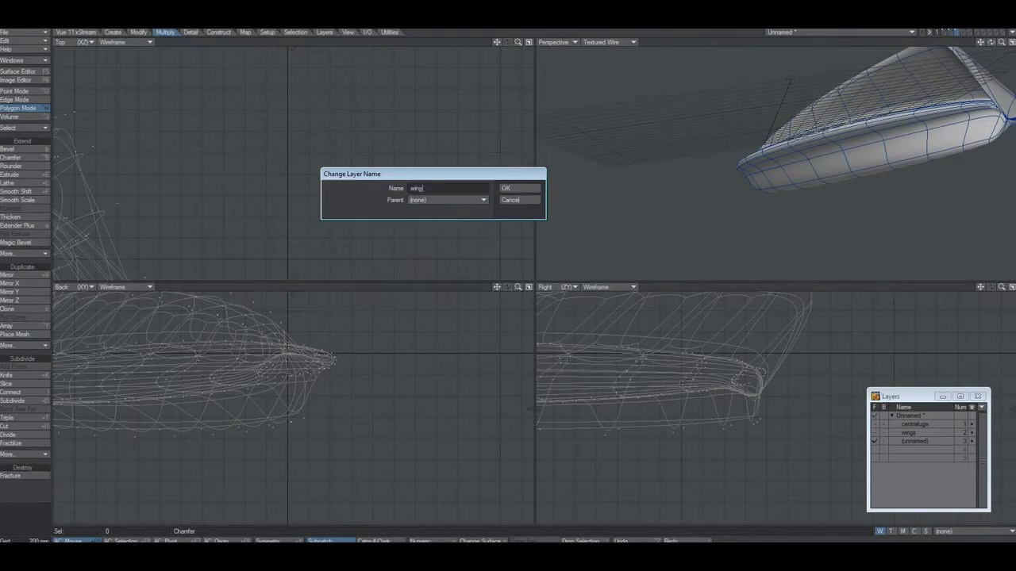
{"action": "left_click", "coordinate": [447, 198]}
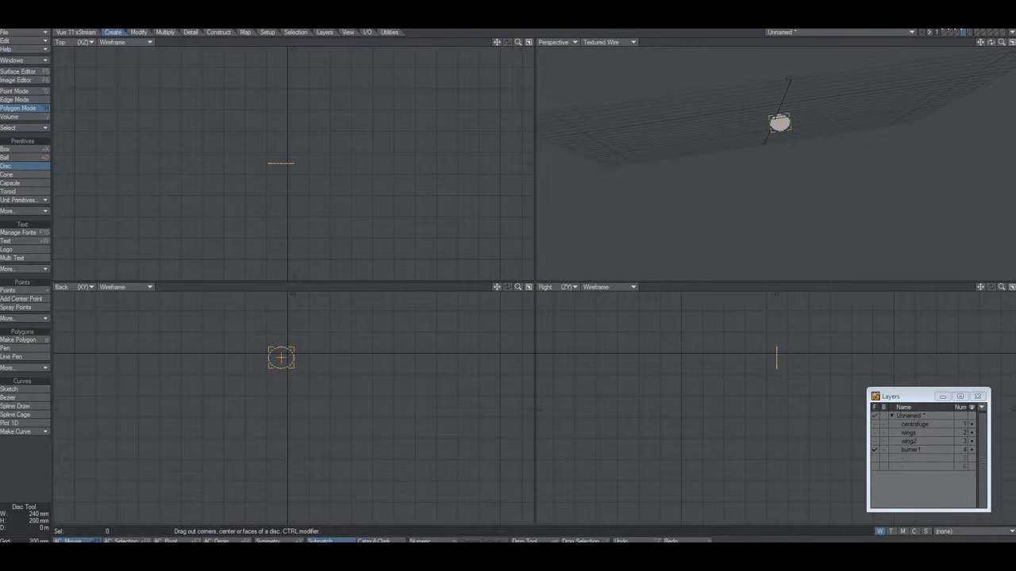
Step: Extend the disc on the burner1 layer into a lengthwise cylinder and show the centrafuge, wings and wing2 layers in the background
{"action": "left_click_drag", "start_coordinate": [281, 164], "coordinate": [280, 72]}
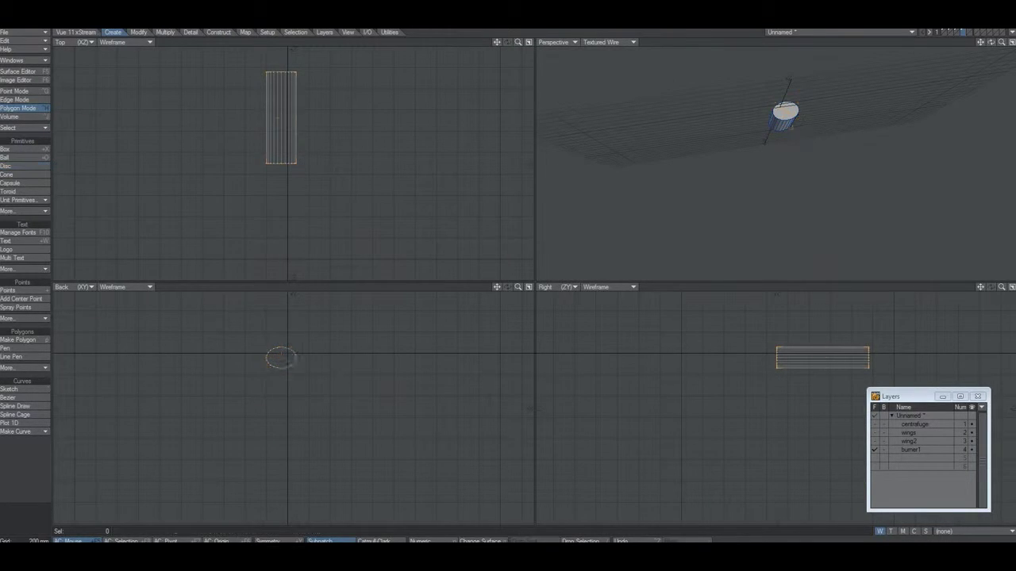
{"action": "left_click", "coordinate": [884, 442]}
{"action": "left_click", "coordinate": [883, 424]}
{"action": "scroll", "coordinate": [280, 111], "scroll_direction": "down", "scroll_amount": 5}
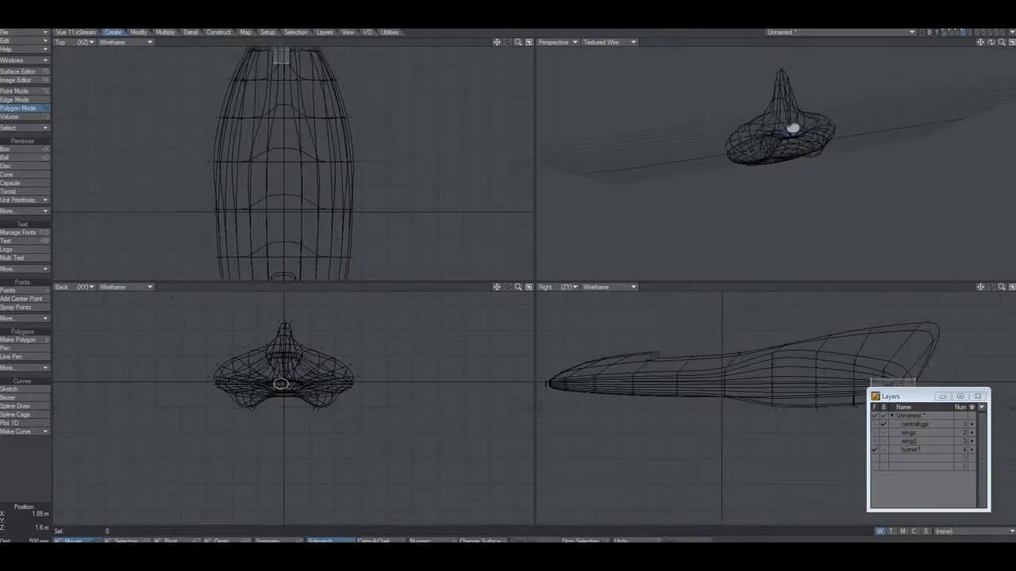
{"action": "left_click", "coordinate": [884, 433], "text": "shift"}
{"action": "left_click", "coordinate": [884, 441], "text": "shift"}
Step: Move the burner cylinder between the hull and one wing, and show the burner1 layer on its own
{"action": "left_click_drag", "start_coordinate": [305, 69], "coordinate": [316, 213], "text": "alt"}
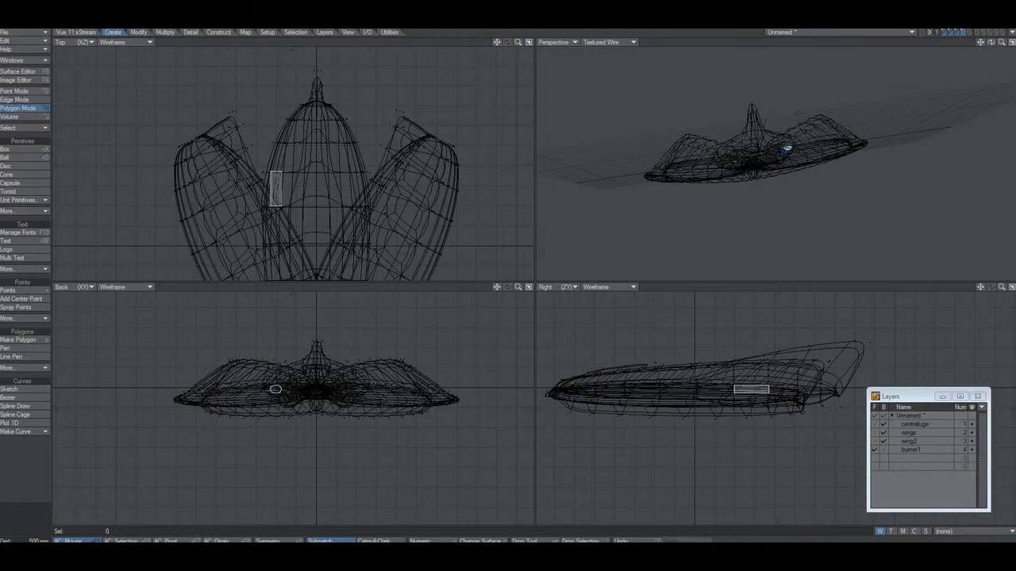
{"action": "left_click", "coordinate": [875, 450]}
{"action": "scroll", "coordinate": [274, 198], "scroll_direction": "up", "scroll_amount": 2}
{"action": "left_click_drag", "start_coordinate": [274, 211], "coordinate": [293, 174], "text": "alt"}
{"action": "left_click_drag", "start_coordinate": [287, 397], "coordinate": [358, 371], "text": "alt"}
{"action": "key", "text": "shift+h"}
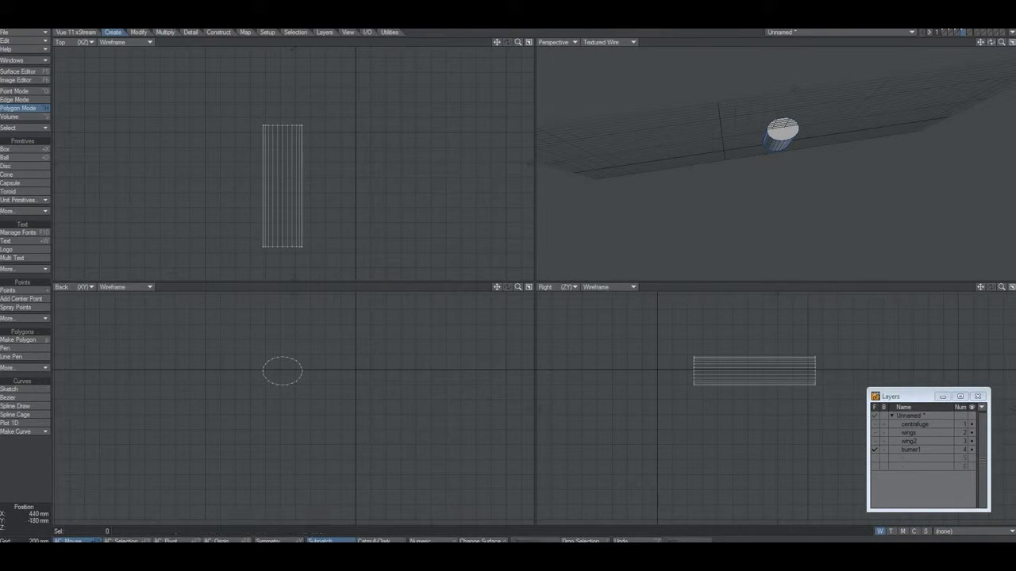
Step: Resize the cylinder on the burner1 layer and center it on the origin
{"action": "right_click_drag", "start_coordinate": [321, 398], "coordinate": [308, 384]}
{"action": "key", "text": "shift+h"}
{"action": "mouse_move", "coordinate": [289, 373]}
{"action": "left_mouse_down"}
{"action": "mouse_move", "coordinate": [263, 372]}
{"action": "mouse_move", "coordinate": [285, 373]}
{"action": "left_mouse_up"}
{"action": "key", "text": "t"}
{"action": "left_click_drag", "start_coordinate": [285, 373], "coordinate": [283, 370]}
{"action": "key", "text": "F2"}
Step: Recenter the burner geometry, shift it lengthwise and stretch it in preparation for hollowing
{"action": "mouse_move", "coordinate": [306, 396]}
{"action": "right_mouse_down"}
{"action": "mouse_move", "coordinate": [311, 370]}
{"action": "mouse_move", "coordinate": [305, 393]}
{"action": "right_mouse_up"}
{"action": "key", "text": "slash"}
{"action": "mouse_move", "coordinate": [311, 396]}
{"action": "right_mouse_down"}
{"action": "mouse_move", "coordinate": [311, 370]}
{"action": "mouse_move", "coordinate": [311, 389]}
{"action": "mouse_move", "coordinate": [356, 359]}
{"action": "right_mouse_up"}
{"action": "key", "text": "F2"}
{"action": "key", "text": "slash"}
{"action": "key", "text": "a"}
{"action": "key", "text": "t"}
{"action": "left_click_drag", "start_coordinate": [279, 233], "coordinate": [295, 261]}
{"action": "key", "text": "h"}
{"action": "key", "text": "a"}
Step: Hollow the burner cylinder with a Boolean subtraction and bevel its open end
{"action": "left_click", "coordinate": [218, 32]}
{"action": "left_click_drag", "start_coordinate": [781, 158], "coordinate": [769, 188], "text": "alt"}
{"action": "left_click", "coordinate": [21, 295]}
{"action": "scroll", "coordinate": [770, 159], "scroll_direction": "up", "scroll_amount": 2}
{"action": "key", "text": "b"}
{"action": "key", "text": "b"}
{"action": "key", "text": "period"}
{"action": "key", "text": "comma"}
{"action": "key", "text": "bracketright"}
Step: Save the object under the name spaceship
{"action": "left_click", "coordinate": [7, 32]}
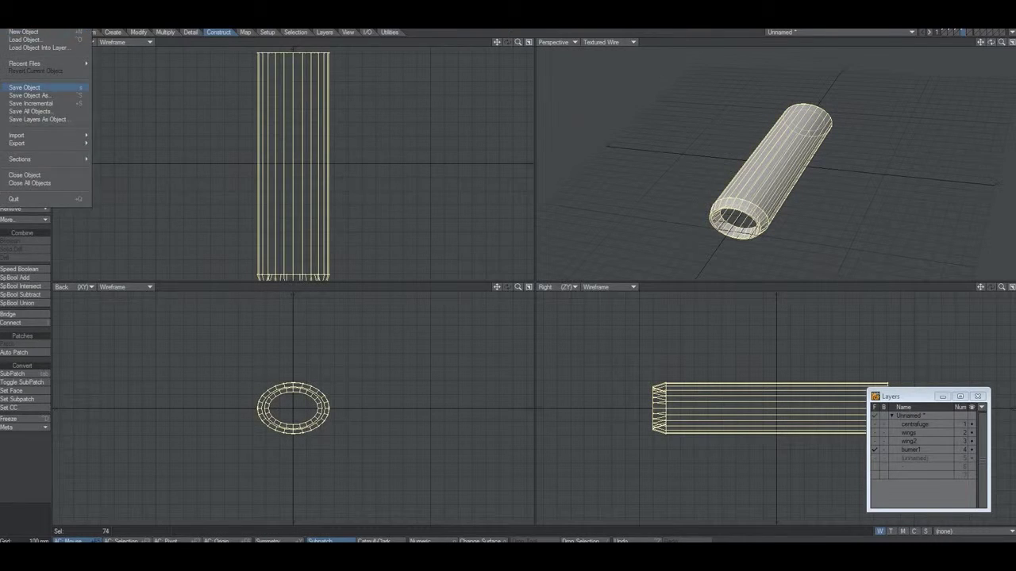
{"action": "left_click", "coordinate": [38, 86]}
{"action": "type", "text": "space"}
{"action": "key", "text": "Return"}
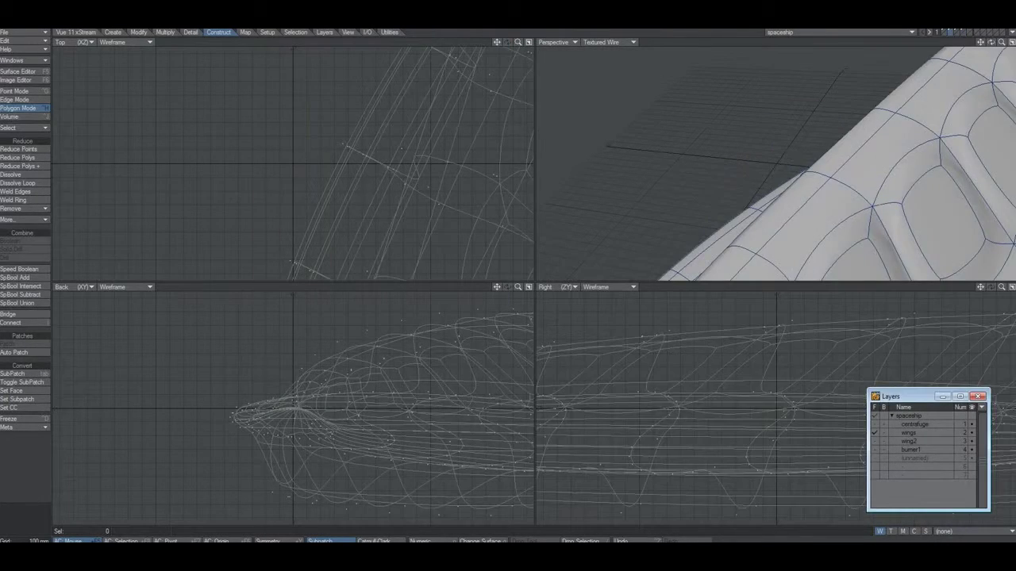
Step: Show the burner1 layer together with the wings layer, with only the burner polygons selected
{"action": "left_click", "coordinate": [875, 450], "text": "shift"}
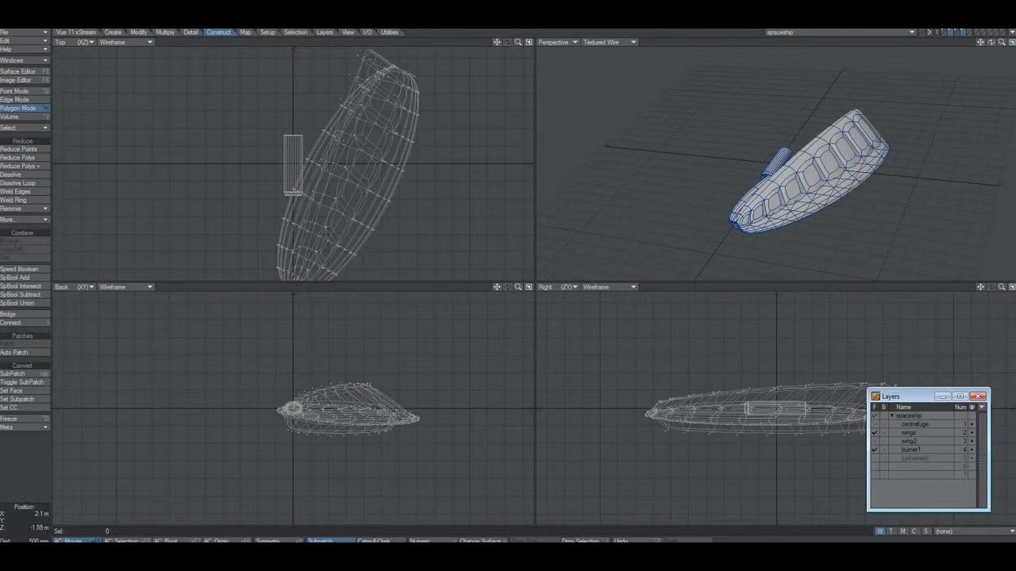
{"action": "left_click", "coordinate": [875, 433]}
{"action": "right_click_drag", "start_coordinate": [821, 435], "coordinate": [825, 432]}
{"action": "left_click", "coordinate": [875, 433]}
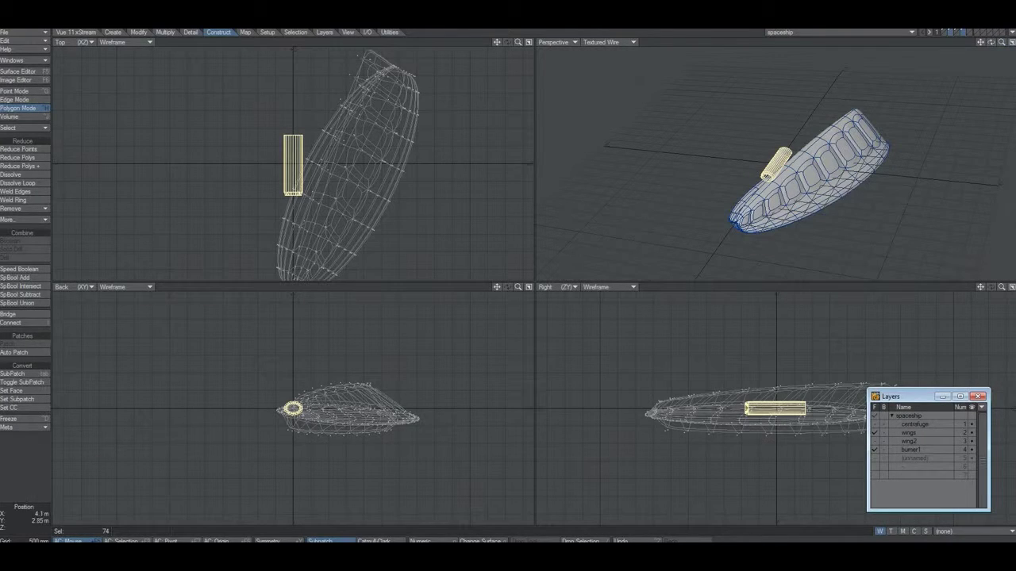
{"action": "left_click_drag", "start_coordinate": [865, 238], "coordinate": [670, 159], "text": "alt"}
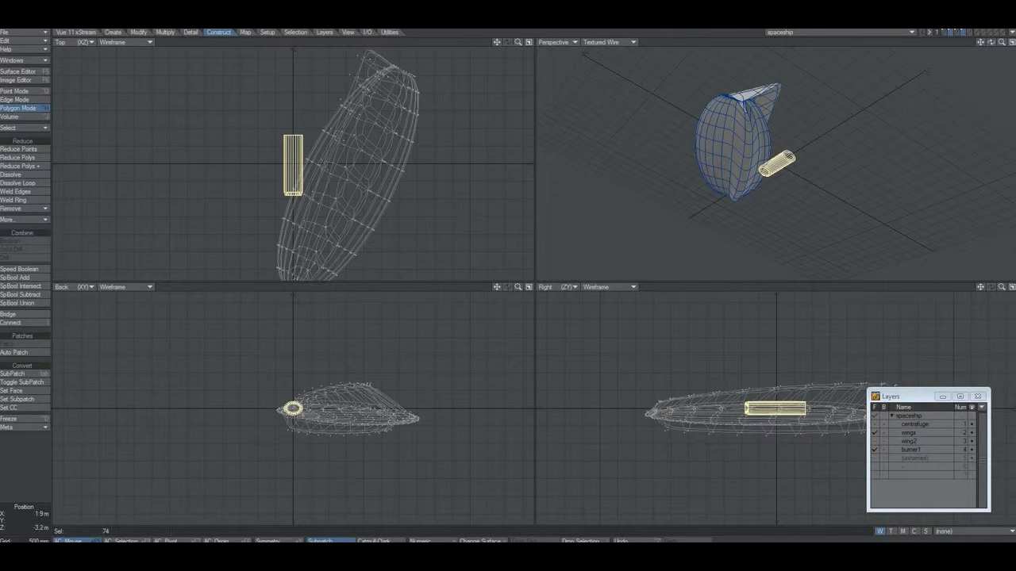
Step: Try moving the burner tube lengthwise beside the wing, and undo the move
{"action": "left_click_drag", "start_coordinate": [295, 173], "coordinate": [295, 133]}
{"action": "key", "text": "ctrl+z"}
{"action": "key", "text": "ctrl+z"}
Step: Show only the burner1 layer, lengthen the burner tube and move it sideways off the center line
{"action": "left_click", "coordinate": [875, 450]}
{"action": "key", "text": "h"}
{"action": "left_click_drag", "start_coordinate": [294, 209], "coordinate": [297, 187]}
{"action": "key", "text": "ctrl+z"}
{"action": "left_click_drag", "start_coordinate": [793, 170], "coordinate": [703, 179], "text": "alt"}
{"action": "scroll", "coordinate": [746, 166], "scroll_direction": "up", "scroll_amount": 5}
{"action": "key", "text": "h"}
{"action": "left_click_drag", "start_coordinate": [294, 164], "coordinate": [378, 128]}
{"action": "scroll", "coordinate": [293, 126], "scroll_direction": "down", "scroll_amount": 3}
{"action": "scroll", "coordinate": [294, 127], "scroll_direction": "up", "scroll_amount": 1}
{"action": "key", "text": "t"}
Step: Delete the stray points left on the center line beside the burner tube
{"action": "key", "text": "slash"}
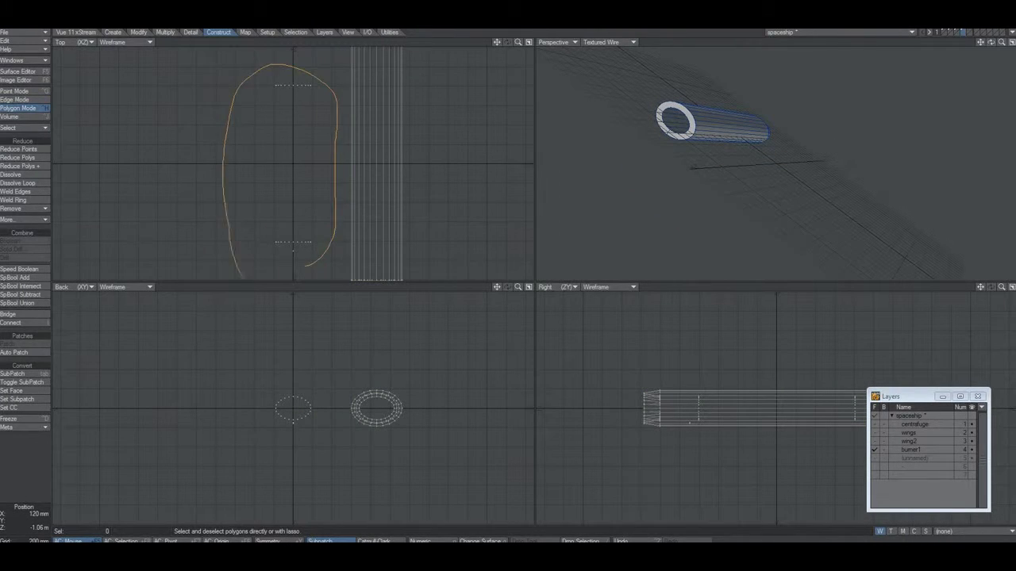
{"action": "right_click_drag", "start_coordinate": [328, 264], "coordinate": [326, 268]}
{"action": "key", "text": "Delete"}
{"action": "mouse_move", "coordinate": [794, 171]}
{"action": "left_mouse_down", "text": "alt"}
{"action": "mouse_move", "coordinate": [746, 167]}
{"action": "mouse_move", "coordinate": [834, 174]}
{"action": "left_mouse_up", "text": "alt"}
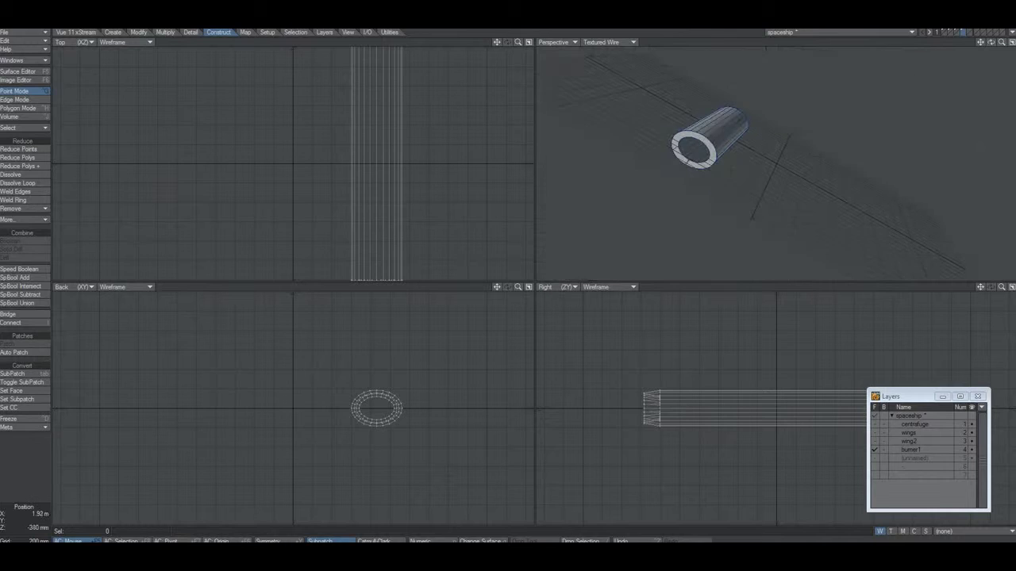
{"action": "scroll", "coordinate": [411, 239], "scroll_direction": "down", "scroll_amount": 3}
{"action": "key", "text": "shift+apostrophe"}
{"action": "key", "text": "ctrl+h"}
Step: Compare the burner with the centrafuge and wing layers, and leave the wings layer shown together with burner1
{"action": "left_click", "coordinate": [874, 424], "text": "shift"}
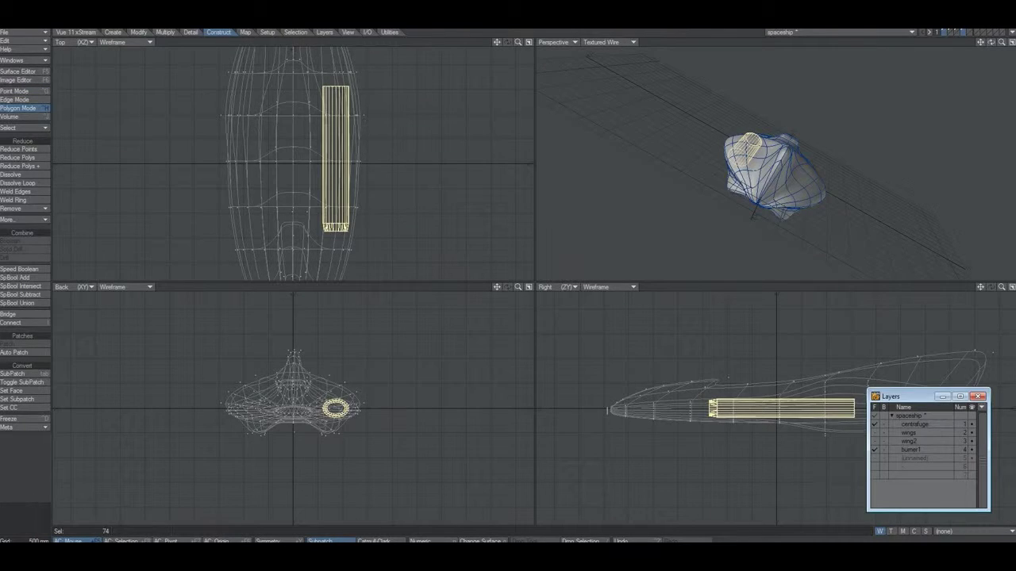
{"action": "left_click", "coordinate": [875, 432]}
{"action": "left_click", "coordinate": [874, 450]}
{"action": "left_click", "coordinate": [874, 441]}
{"action": "left_click", "coordinate": [874, 450]}
{"action": "left_click", "coordinate": [874, 432]}
{"action": "left_click", "coordinate": [875, 450]}
{"action": "mouse_move", "coordinate": [660, 418]}
{"action": "right_mouse_down"}
{"action": "mouse_move", "coordinate": [729, 440]}
{"action": "mouse_move", "coordinate": [667, 424]}
{"action": "right_mouse_up"}
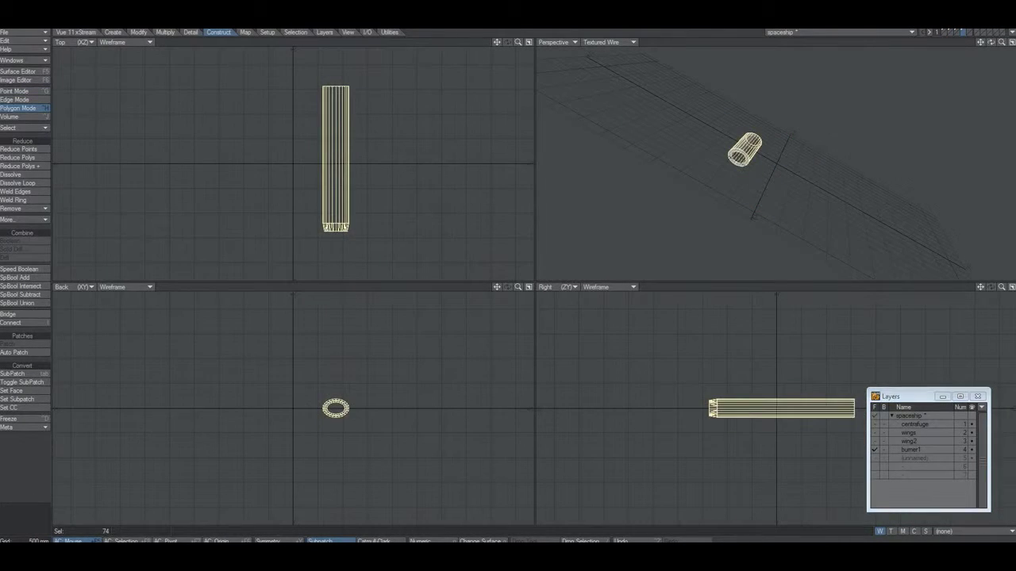
{"action": "left_click", "coordinate": [875, 442], "text": "shift"}
{"action": "left_click", "coordinate": [874, 441], "text": "shift"}
{"action": "left_click", "coordinate": [874, 432], "text": "shift"}
Step: Rotate the burner tube to follow the wing's sweep and move it over the wing in the top view
{"action": "left_click_drag", "start_coordinate": [384, 226], "coordinate": [380, 159], "text": "alt"}
{"action": "left_click_drag", "start_coordinate": [699, 151], "coordinate": [793, 163], "text": "alt"}
{"action": "left_click_drag", "start_coordinate": [332, 100], "coordinate": [428, 176], "text": "alt"}
{"action": "key", "text": "y"}
{"action": "key", "text": "t"}
{"action": "left_click_drag", "start_coordinate": [320, 210], "coordinate": [388, 169]}
{"action": "left_click_drag", "start_coordinate": [388, 169], "coordinate": [390, 208], "text": "alt"}
{"action": "left_click_drag", "start_coordinate": [690, 151], "coordinate": [786, 158], "text": "alt"}
Step: Lower the burner to the underside of the wing, adjust its angle and shift it slightly toward the rear
{"action": "left_click_drag", "start_coordinate": [385, 408], "coordinate": [391, 433]}
{"action": "left_click_drag", "start_coordinate": [762, 151], "coordinate": [742, 139], "text": "alt"}
{"action": "left_click_drag", "start_coordinate": [355, 266], "coordinate": [358, 218], "text": "alt"}
{"action": "mouse_move", "coordinate": [762, 151]}
{"action": "left_mouse_down", "text": "alt"}
{"action": "mouse_move", "coordinate": [726, 198]}
{"action": "mouse_move", "coordinate": [706, 197]}
{"action": "mouse_move", "coordinate": [727, 151]}
{"action": "mouse_move", "coordinate": [754, 194]}
{"action": "mouse_move", "coordinate": [774, 190]}
{"action": "mouse_move", "coordinate": [754, 147]}
{"action": "left_mouse_up", "text": "alt"}
{"action": "key", "text": "t"}
{"action": "left_click_drag", "start_coordinate": [397, 163], "coordinate": [383, 208], "text": "alt"}
{"action": "key", "text": "y"}
{"action": "key", "text": "t"}
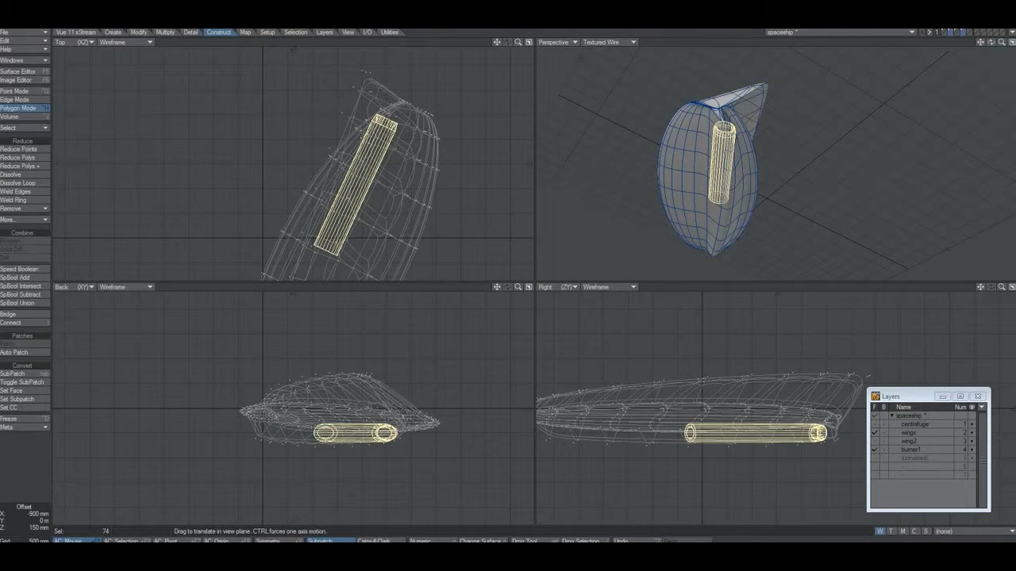
{"action": "left_click_drag", "start_coordinate": [738, 171], "coordinate": [742, 199], "text": "alt"}
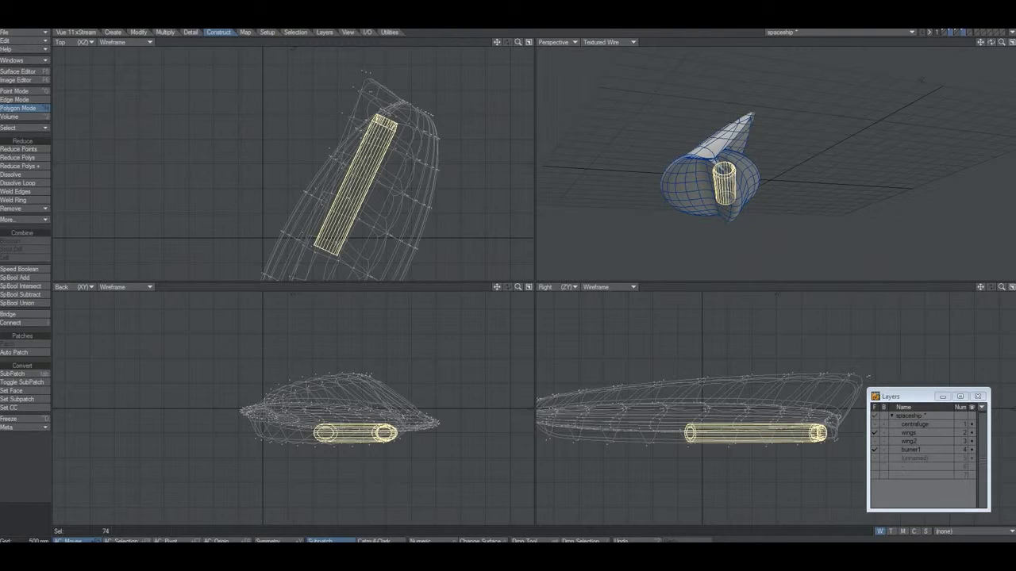
{"action": "left_click_drag", "start_coordinate": [381, 400], "coordinate": [381, 404]}
{"action": "mouse_move", "coordinate": [756, 438]}
{"action": "left_mouse_down"}
{"action": "mouse_move", "coordinate": [735, 433]}
{"action": "mouse_move", "coordinate": [775, 441]}
{"action": "left_mouse_up"}
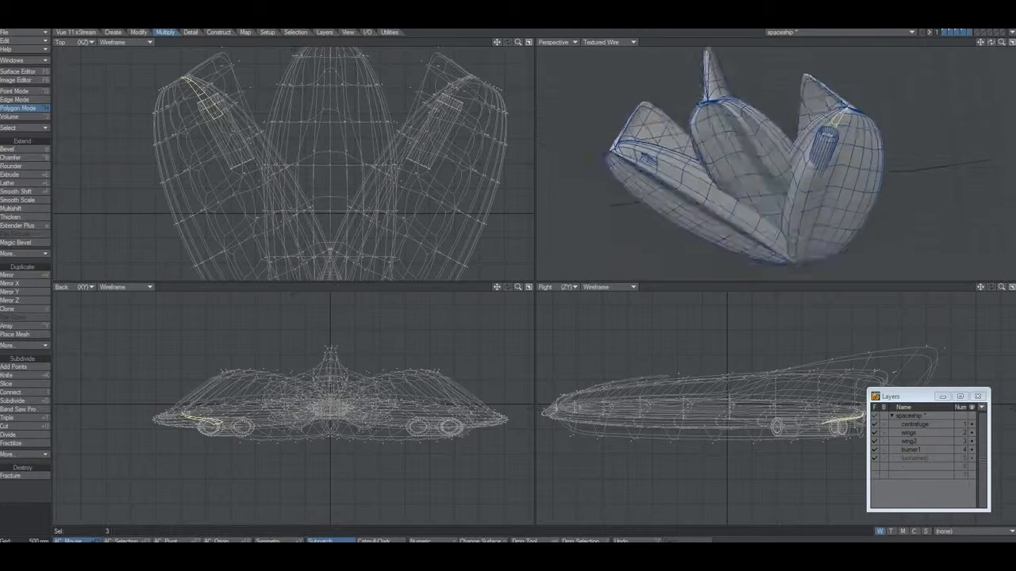
Step: Try moving the wing's rear underside polygons up and outward around the burner opening, and undo the attempts
{"action": "left_click_drag", "start_coordinate": [793, 159], "coordinate": [825, 140], "text": "alt"}
{"action": "left_click", "coordinate": [822, 119]}
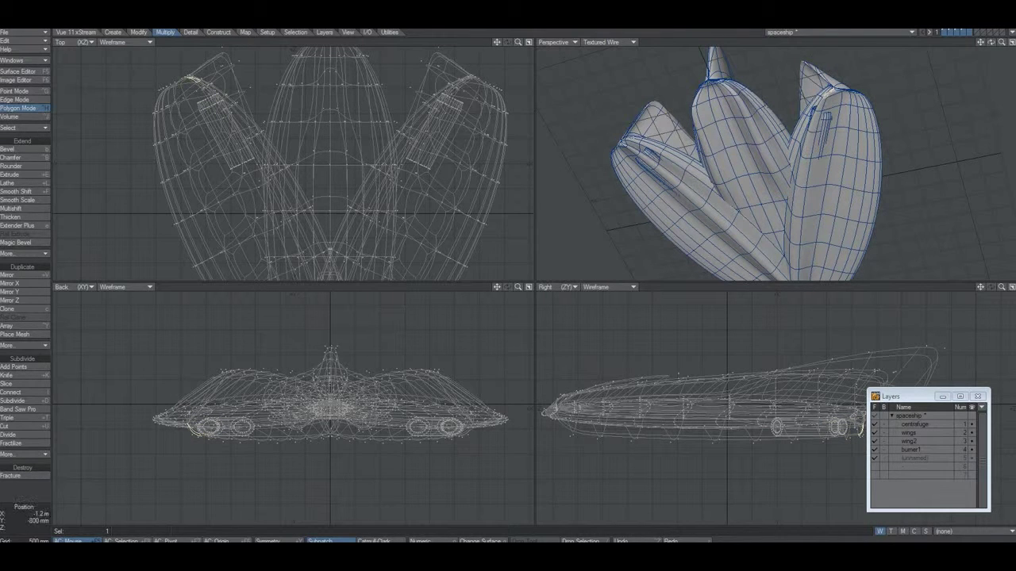
{"action": "left_click_drag", "start_coordinate": [193, 413], "coordinate": [171, 373]}
{"action": "key", "text": "ctrl+z"}
{"action": "left_click_drag", "start_coordinate": [826, 159], "coordinate": [827, 131], "text": "alt"}
{"action": "key", "text": "t"}
{"action": "left_click_drag", "start_coordinate": [193, 428], "coordinate": [173, 408]}
{"action": "mouse_move", "coordinate": [794, 158]}
{"action": "left_mouse_down", "text": "alt"}
{"action": "mouse_move", "coordinate": [817, 103]}
{"action": "mouse_move", "coordinate": [777, 162]}
{"action": "left_mouse_up", "text": "alt"}
{"action": "key", "text": "ctrl+z"}
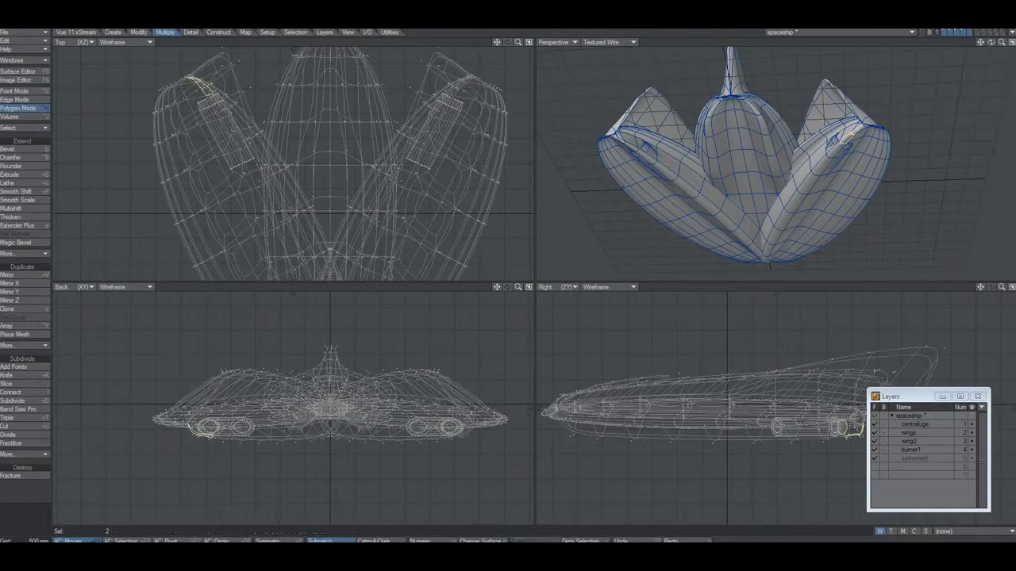
{"action": "left_click_drag", "start_coordinate": [193, 431], "coordinate": [189, 414]}
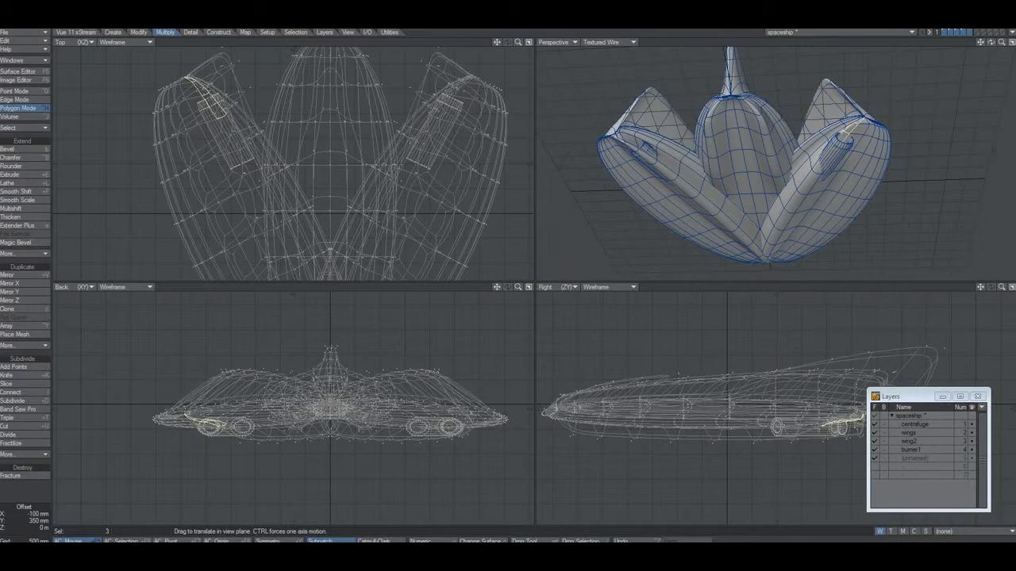
{"action": "left_click_drag", "start_coordinate": [778, 163], "coordinate": [754, 150], "text": "alt"}
{"action": "key", "text": "ctrl+z"}
Step: Nudge the wing's rear underside polygons near the burner opening, and clear the selection
{"action": "key", "text": "t"}
{"action": "mouse_move", "coordinate": [457, 434]}
{"action": "left_mouse_down"}
{"action": "mouse_move", "coordinate": [470, 428]}
{"action": "mouse_move", "coordinate": [461, 424]}
{"action": "left_mouse_up"}
{"action": "key", "text": "h"}
{"action": "key", "text": "t"}
{"action": "left_click_drag", "start_coordinate": [762, 159], "coordinate": [767, 133], "text": "alt"}
{"action": "left_click", "coordinate": [824, 177]}
{"action": "key", "text": "t"}
{"action": "left_click_drag", "start_coordinate": [462, 430], "coordinate": [462, 434]}
{"action": "mouse_move", "coordinate": [762, 159]}
{"action": "left_mouse_down", "text": "alt"}
{"action": "mouse_move", "coordinate": [794, 202]}
{"action": "mouse_move", "coordinate": [767, 167]}
{"action": "left_mouse_up", "text": "alt"}
{"action": "key", "text": "slash"}
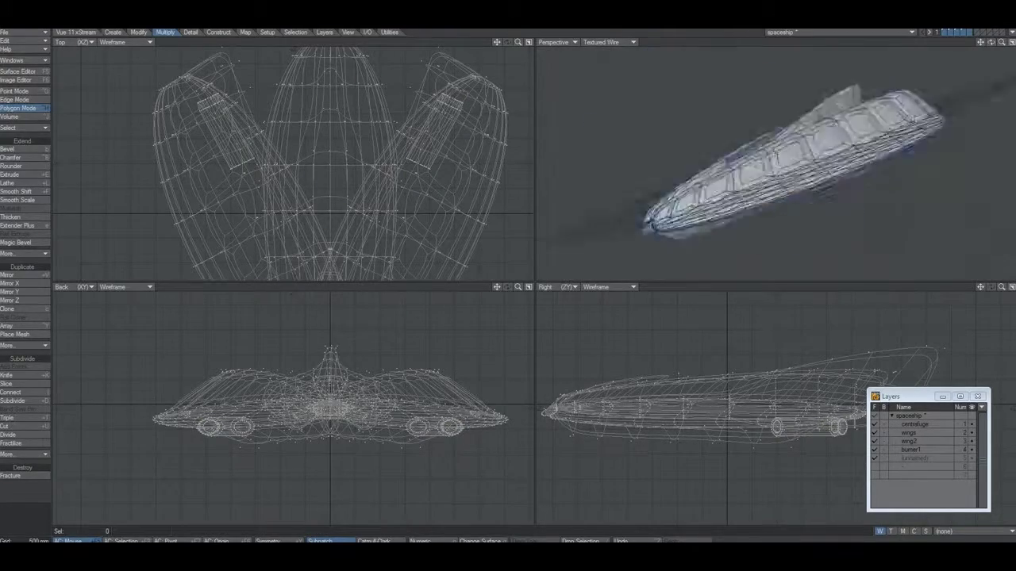
Step: Select the polygons at the hull's tail tip and move them downward and farther back
{"action": "mouse_move", "coordinate": [768, 166]}
{"action": "left_mouse_down", "text": "alt"}
{"action": "mouse_move", "coordinate": [833, 143]}
{"action": "mouse_move", "coordinate": [801, 170]}
{"action": "mouse_move", "coordinate": [762, 163]}
{"action": "left_mouse_up", "text": "alt"}
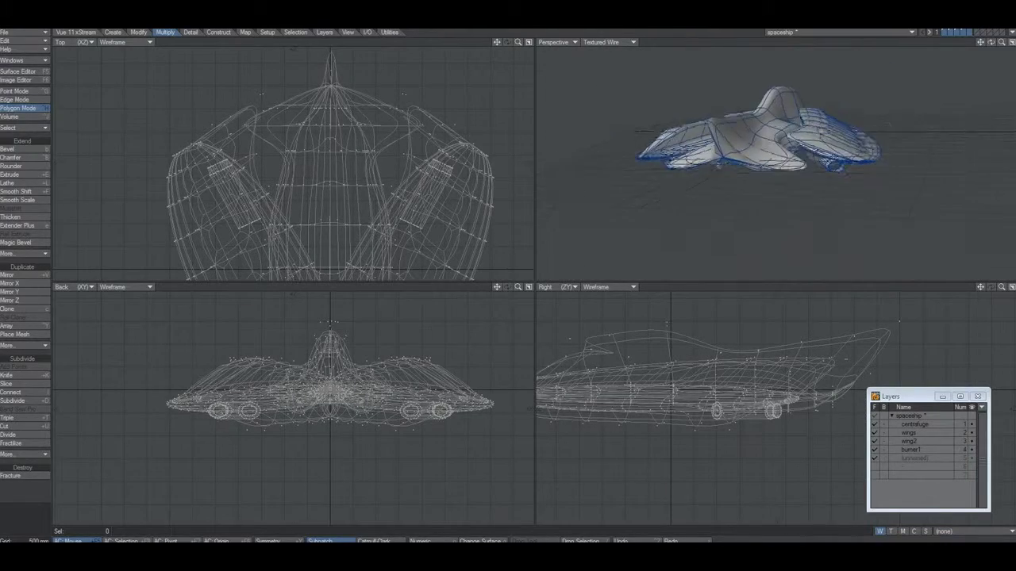
{"action": "left_click_drag", "start_coordinate": [782, 139], "coordinate": [750, 141], "text": "alt"}
{"action": "left_click", "coordinate": [689, 138]}
{"action": "key", "text": "t"}
{"action": "left_click_drag", "start_coordinate": [872, 350], "coordinate": [858, 388]}
{"action": "left_click_drag", "start_coordinate": [762, 163], "coordinate": [665, 153], "text": "alt"}
{"action": "left_click_drag", "start_coordinate": [862, 373], "coordinate": [948, 369]}
Step: Rotate the hull's tail tip polygons in the side view so the tail droops
{"action": "key", "text": "y"}
{"action": "left_click_drag", "start_coordinate": [833, 402], "coordinate": [808, 390], "text": "alt"}
{"action": "key", "text": "space"}
{"action": "left_click_drag", "start_coordinate": [794, 183], "coordinate": [793, 155], "text": "alt"}
{"action": "key", "text": "y"}
{"action": "left_click_drag", "start_coordinate": [908, 396], "coordinate": [911, 455]}
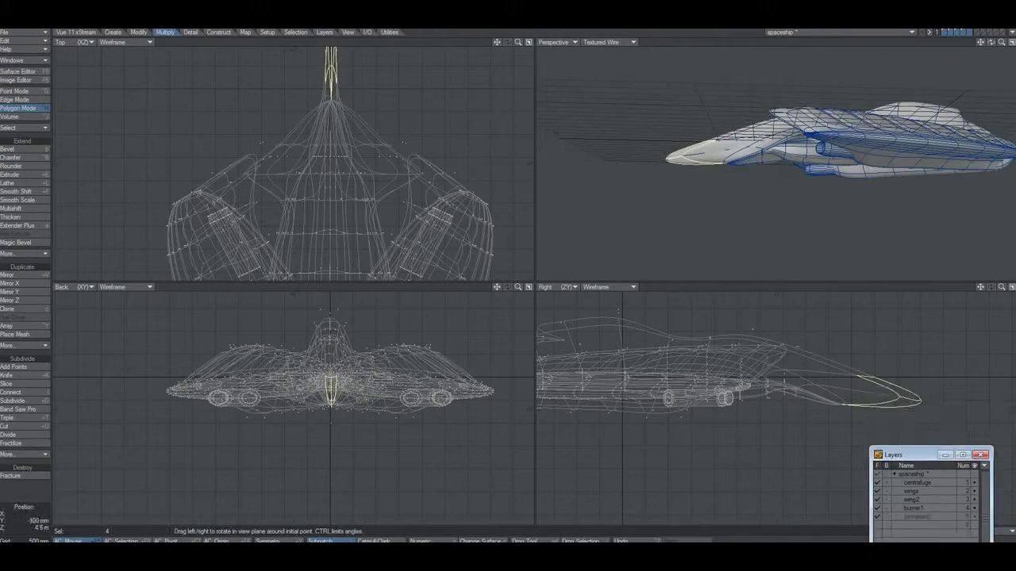
{"action": "left_click_drag", "start_coordinate": [820, 389], "coordinate": [808, 389]}
{"action": "key", "text": "space"}
Step: Stretch the two polygons at the wings' rear fin tips to about 71% horizontally and 113% vertically, undoing a further stretch
{"action": "left_click_drag", "start_coordinate": [762, 159], "coordinate": [897, 155], "text": "alt"}
{"action": "left_click_drag", "start_coordinate": [698, 177], "coordinate": [775, 163], "text": "alt+shift"}
{"action": "left_click_drag", "start_coordinate": [825, 159], "coordinate": [698, 208], "text": "alt"}
{"action": "key", "text": "/"}
{"action": "left_click", "coordinate": [690, 207]}
{"action": "key", "text": "h"}
{"action": "left_click_drag", "start_coordinate": [355, 338], "coordinate": [340, 330]}
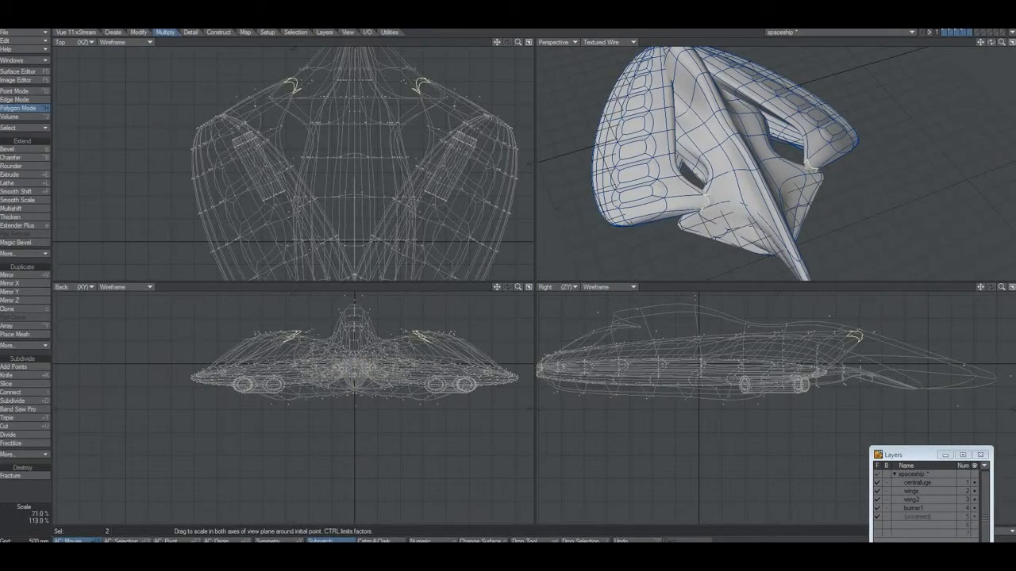
{"action": "left_click_drag", "start_coordinate": [323, 104], "coordinate": [324, 70]}
{"action": "key", "text": "ctrl+z"}
{"action": "key", "text": "g"}
{"action": "left_click_drag", "start_coordinate": [309, 170], "coordinate": [310, 150]}
Step: Save the spaceship object and clear the polygon selection
{"action": "left_click_drag", "start_coordinate": [714, 214], "coordinate": [866, 234], "text": "alt"}
{"action": "key", "text": "g"}
{"action": "key", "text": "g"}
{"action": "left_click_drag", "start_coordinate": [802, 199], "coordinate": [754, 226], "text": "alt"}
{"action": "left_click", "coordinate": [17, 32]}
{"action": "left_click", "coordinate": [36, 80]}
{"action": "key", "text": "slash"}
Step: Select all the canopy polygons on the hull's upper front
{"action": "left_click_drag", "start_coordinate": [714, 182], "coordinate": [800, 222], "text": "alt"}
{"action": "scroll", "coordinate": [774, 206], "scroll_direction": "up", "scroll_amount": 3}
{"action": "left_click", "coordinate": [748, 223]}
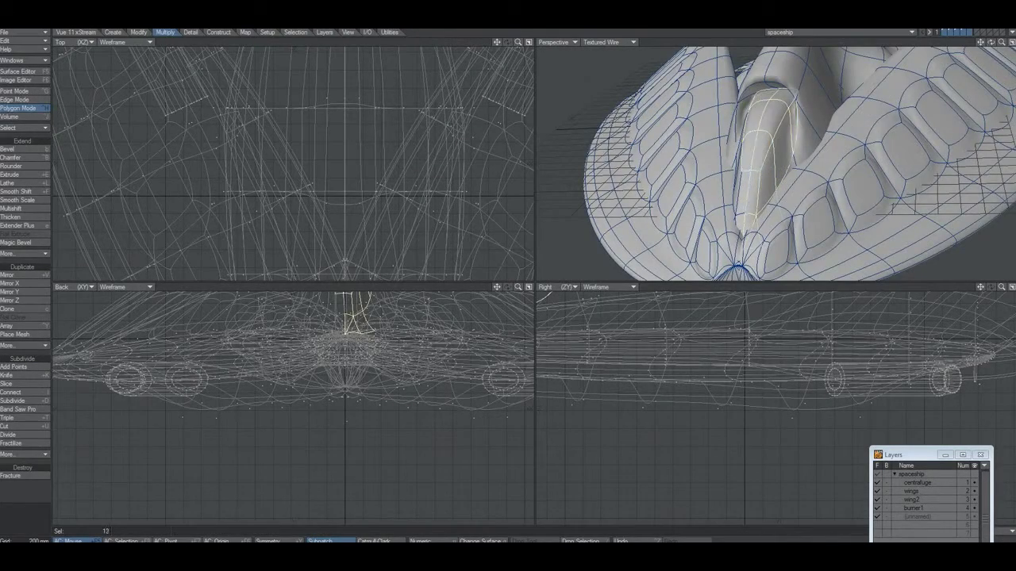
{"action": "left_click_drag", "start_coordinate": [754, 171], "coordinate": [818, 179], "text": "alt"}
{"action": "left_click_drag", "start_coordinate": [822, 139], "coordinate": [854, 227], "text": "shift"}
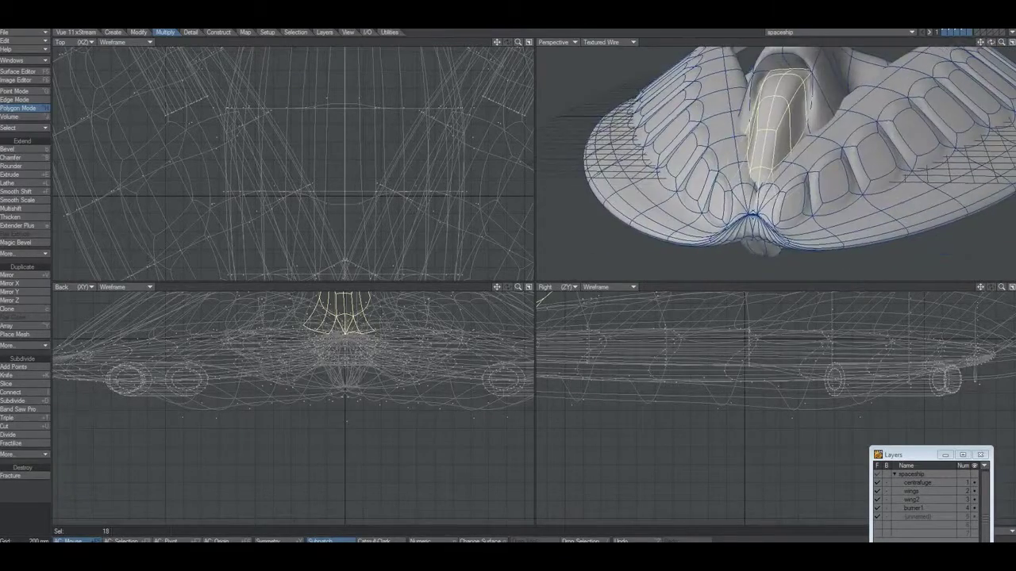
{"action": "left_click_drag", "start_coordinate": [866, 150], "coordinate": [762, 159], "text": "alt"}
Step: Assign the canopy polygons a smoothed surface named window with the color 128, 128, 255, and reapply it to the corrected selection
{"action": "key", "text": "q"}
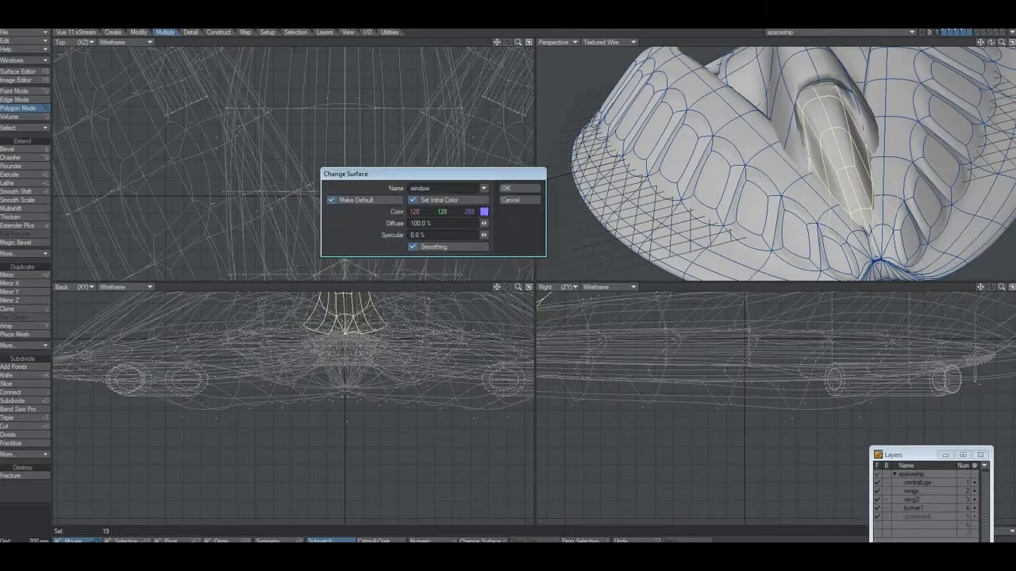
{"action": "key", "text": "Return"}
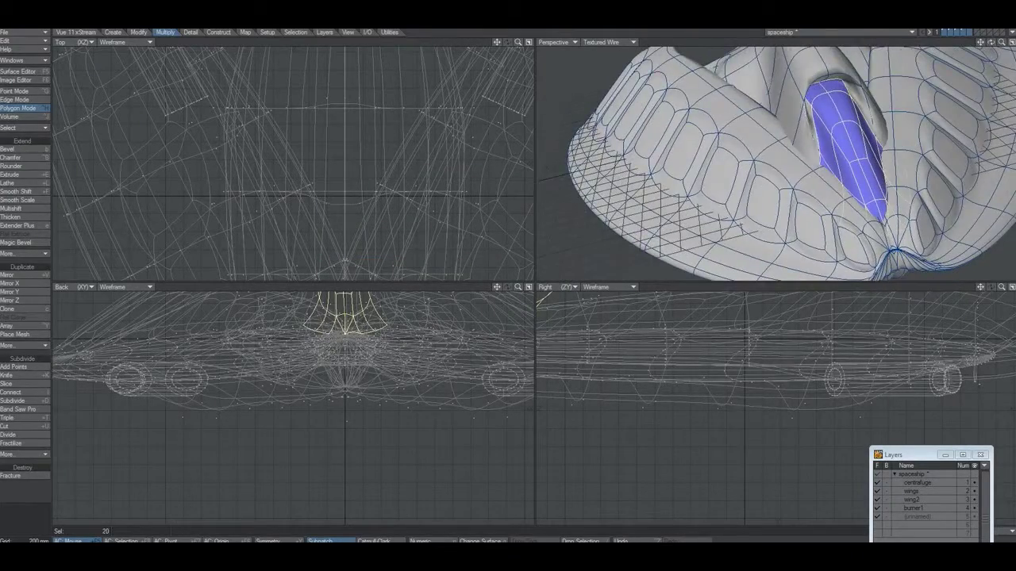
{"action": "key", "text": "q"}
{"action": "key", "text": "Return"}
{"action": "key", "text": "q"}
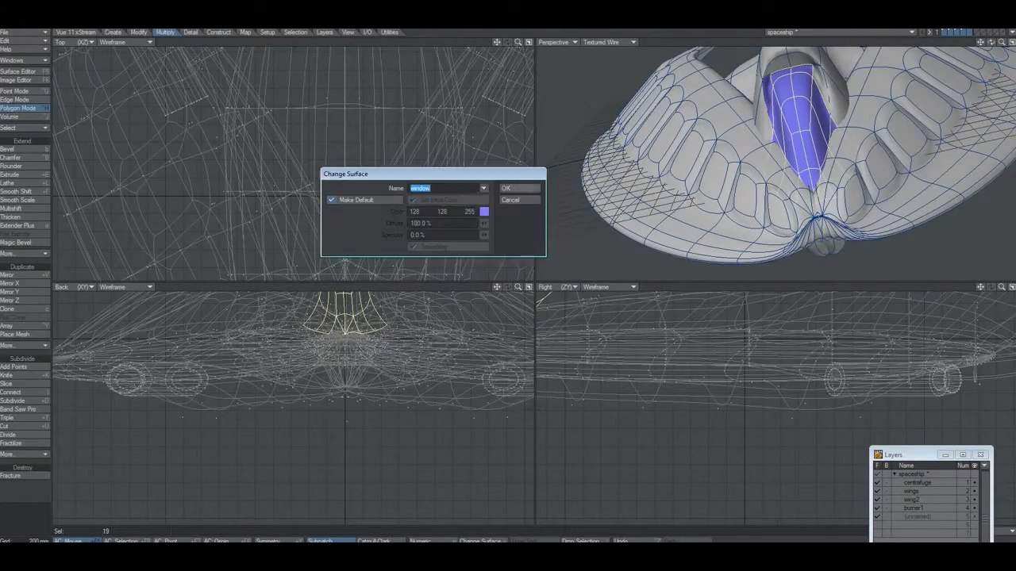
{"action": "key", "text": "Return"}
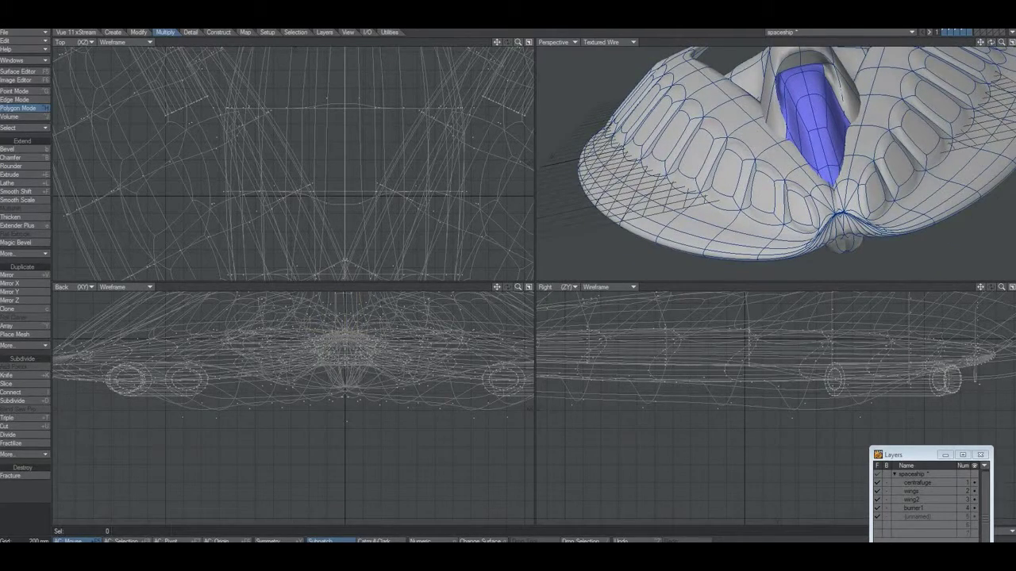
Step: Add the missed canopy polygon to the selection, assign it the window surface, and clear the selection
{"action": "left_click", "coordinate": [792, 118], "text": "shift"}
{"action": "left_click_drag", "start_coordinate": [791, 118], "coordinate": [833, 195], "text": "alt"}
{"action": "key", "text": "q"}
{"action": "key", "text": "Return"}
{"action": "key", "text": "slash"}
{"action": "scroll", "coordinate": [770, 229], "scroll_direction": "down", "scroll_amount": 2}
{"action": "scroll", "coordinate": [770, 229], "scroll_direction": "down", "scroll_amount": 1}
{"action": "scroll", "coordinate": [441, 167], "scroll_direction": "down", "scroll_amount": 2}
{"action": "scroll", "coordinate": [455, 125], "scroll_direction": "down", "scroll_amount": 1}
{"action": "mouse_move", "coordinate": [414, 63]}
{"action": "right_mouse_down"}
{"action": "mouse_move", "coordinate": [367, 278]}
{"action": "mouse_move", "coordinate": [229, 49]}
{"action": "right_mouse_up"}
{"action": "key", "text": "q"}
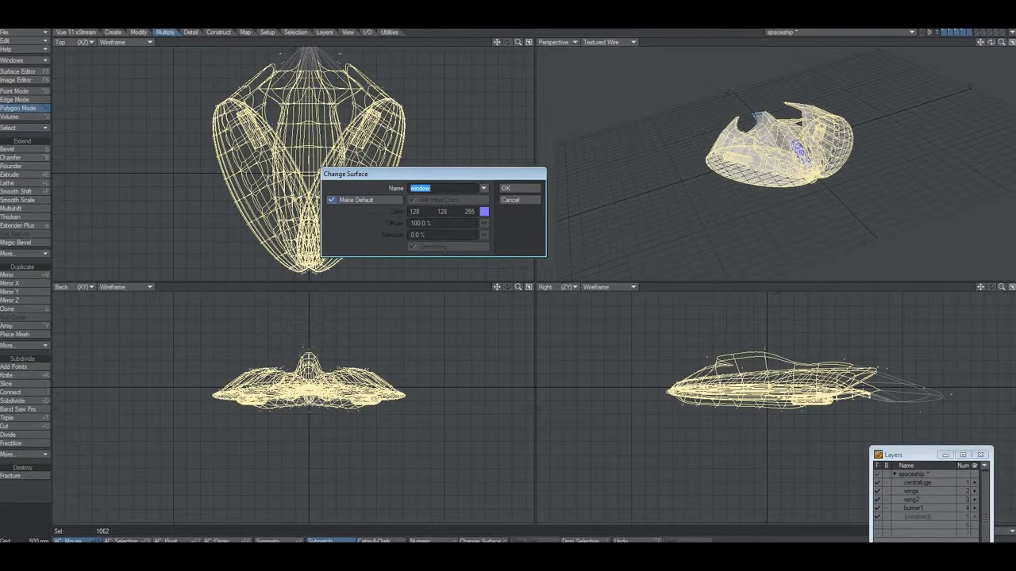
{"action": "left_click", "coordinate": [519, 200]}
Step: Show only the hull layer and clear the polygon selection
{"action": "left_click", "coordinate": [877, 482]}
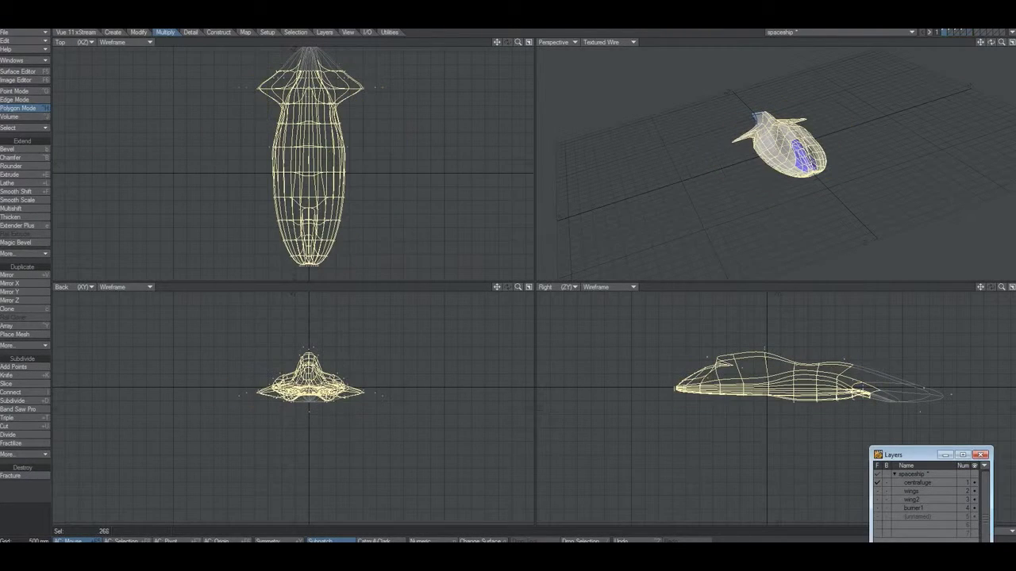
{"action": "key", "text": "g"}
{"action": "key", "text": "slash"}
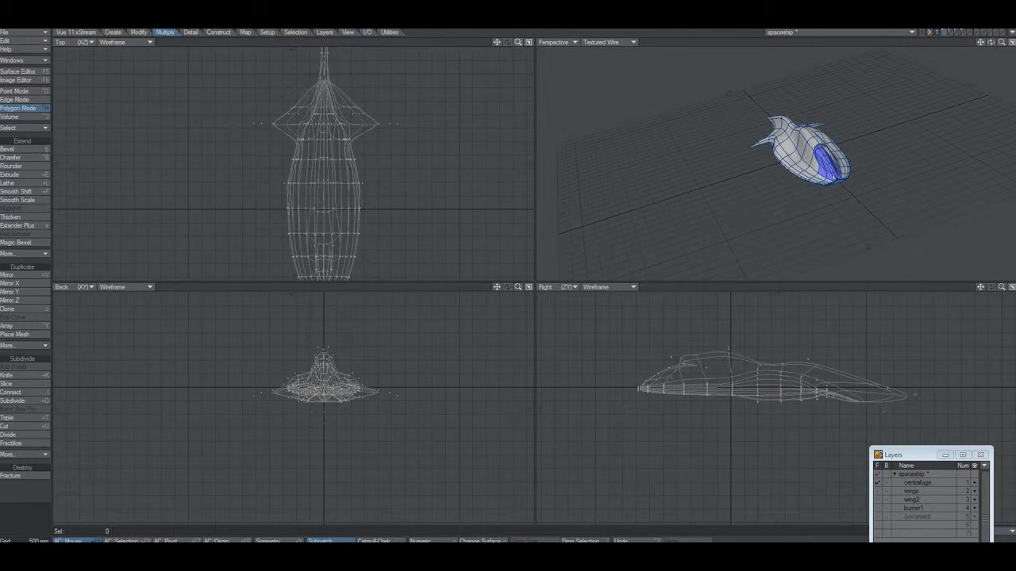
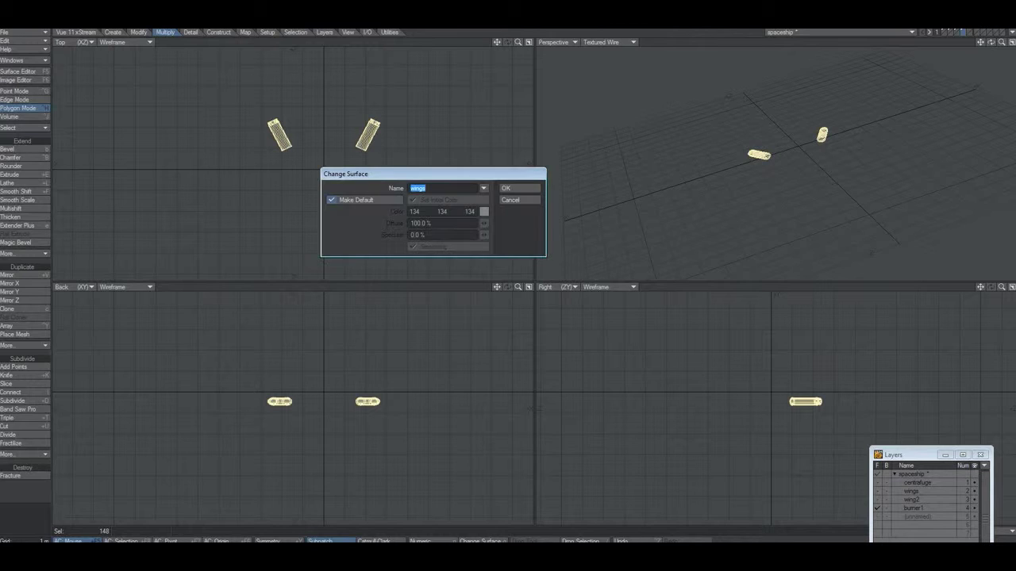
Step: Assign all polygons of the burner1 layer a surface named burners and clear the selection
{"action": "type", "text": "burners"}
{"action": "key", "text": "Return"}
{"action": "key", "text": "slash"}
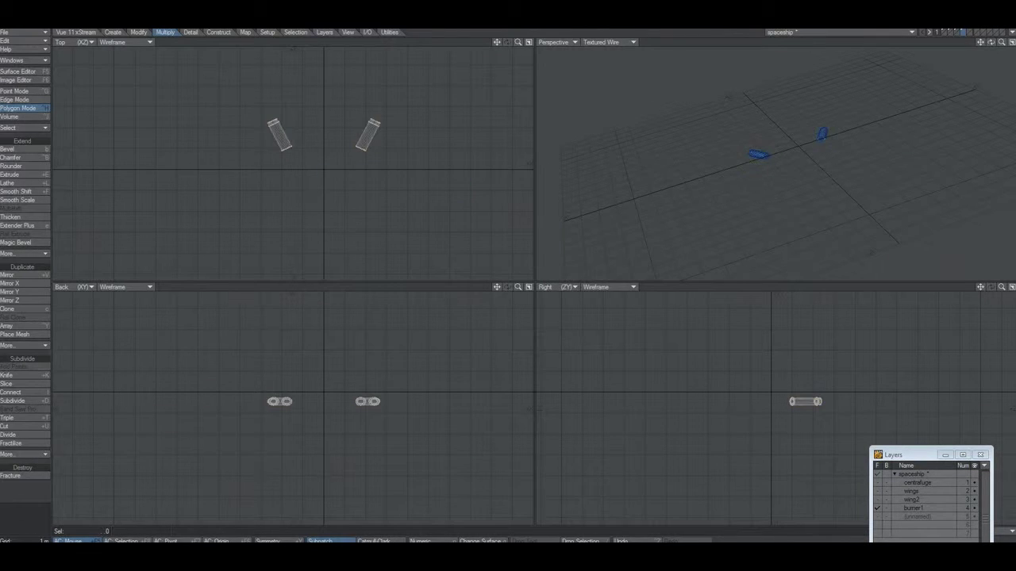
Step: Display all spaceship layers together, change the perspective view's shading style, and inspect the whole model
{"action": "left_click", "coordinate": [877, 474]}
{"action": "scroll", "coordinate": [775, 163], "scroll_direction": "up", "scroll_amount": 3}
{"action": "left_click_drag", "start_coordinate": [818, 163], "coordinate": [715, 164], "text": "alt"}
{"action": "left_click", "coordinate": [609, 43]}
{"action": "left_click", "coordinate": [604, 97]}
{"action": "left_click_drag", "start_coordinate": [776, 163], "coordinate": [802, 175], "text": "alt"}
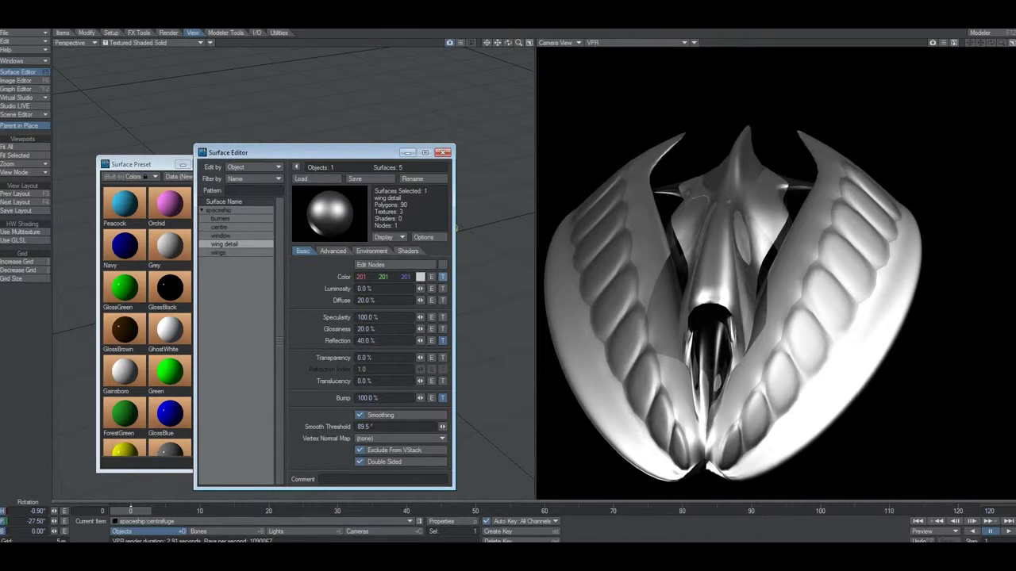
Step: Close the surface editor and preset windows and rotate the spaceship to a heading of about 377.6°
{"action": "left_click", "coordinate": [443, 152]}
{"action": "left_click", "coordinate": [220, 165]}
{"action": "left_click_drag", "start_coordinate": [274, 278], "coordinate": [528, 278]}
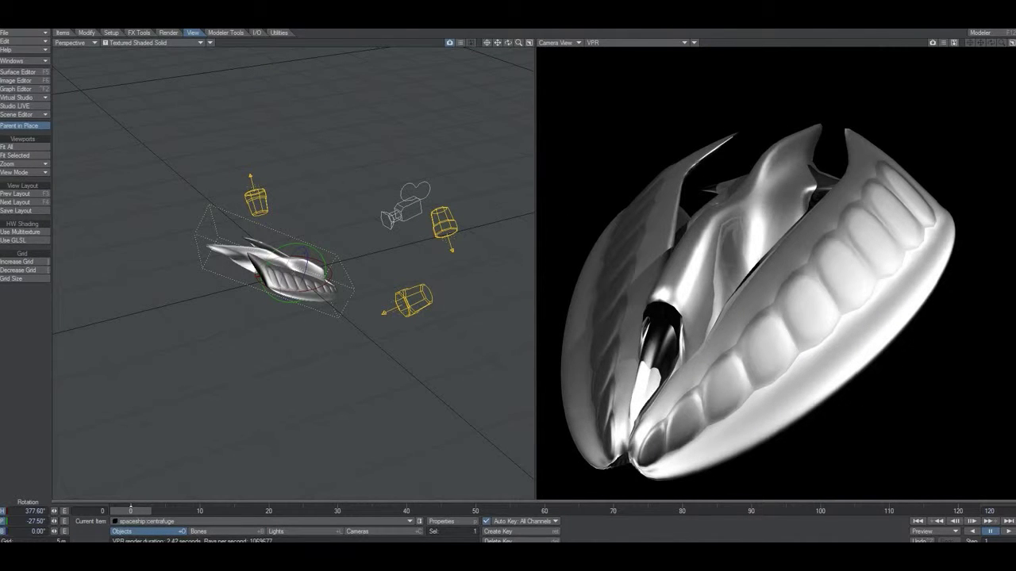
Step: Enable radiosity in the global illumination render settings and close the settings
{"action": "left_click", "coordinate": [168, 32]}
{"action": "left_click", "coordinate": [20, 147]}
{"action": "left_click", "coordinate": [486, 228]}
{"action": "left_click", "coordinate": [453, 244]}
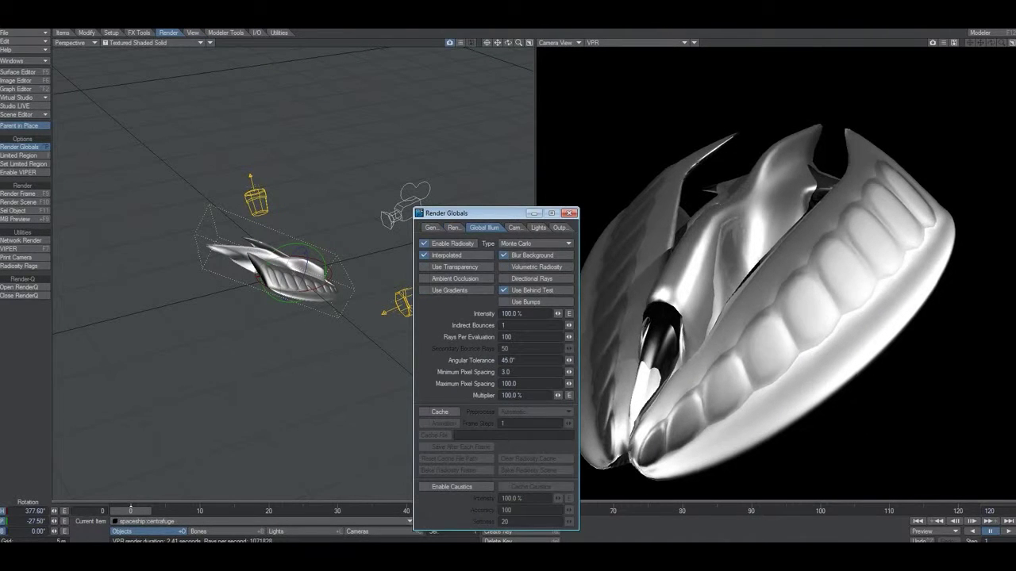
{"action": "left_click", "coordinate": [569, 213]}
Step: Rotate Light (1) to a heading of about 65.7°, and turn Light (2) to about -229.1° pitch and a different heading
{"action": "left_click", "coordinate": [413, 301]}
{"action": "left_click_drag", "start_coordinate": [412, 301], "coordinate": [440, 301]}
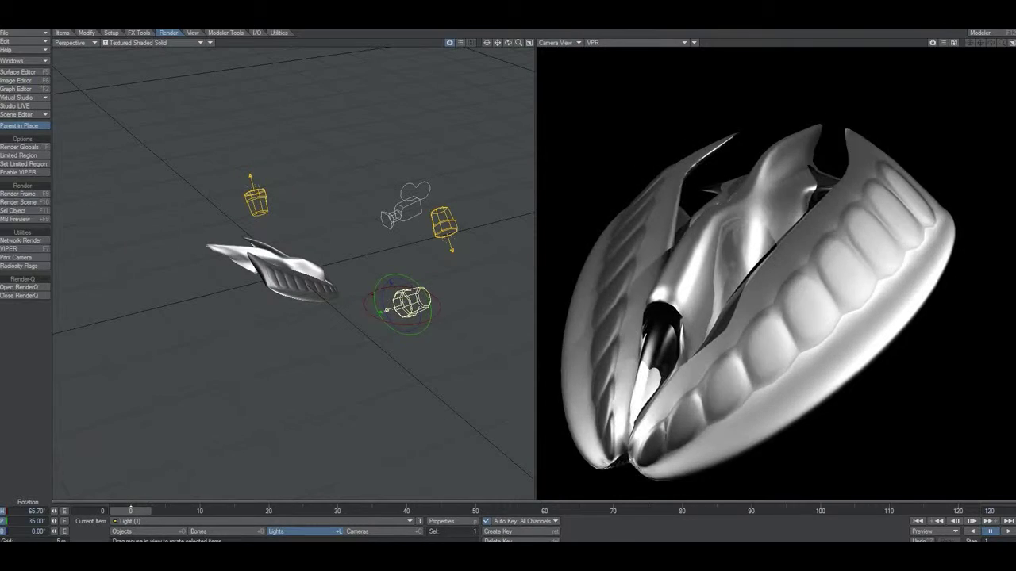
{"action": "left_click", "coordinate": [255, 201]}
{"action": "left_click_drag", "start_coordinate": [256, 202], "coordinate": [256, 131]}
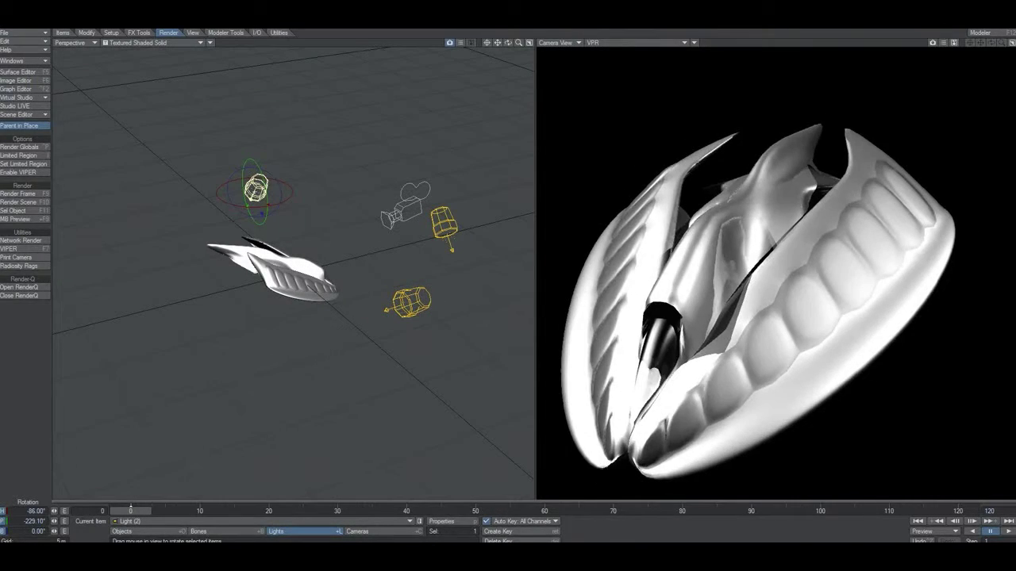
{"action": "left_click_drag", "start_coordinate": [256, 208], "coordinate": [207, 208]}
Step: Select Light (3), the light beside the camera near the spaceship's nose
{"action": "left_click_drag", "start_coordinate": [381, 254], "coordinate": [211, 301], "text": "alt"}
{"action": "left_click", "coordinate": [235, 335]}
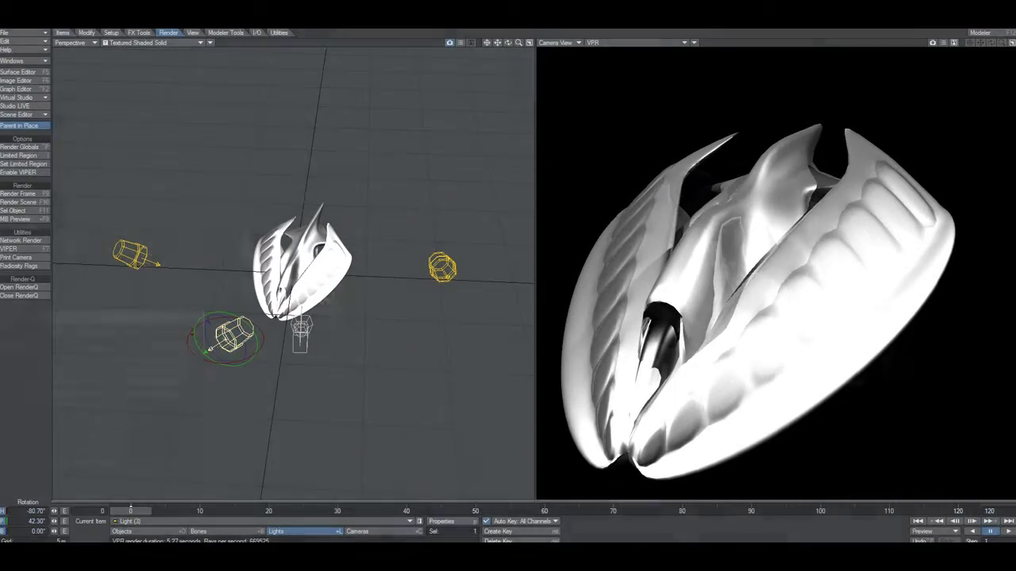